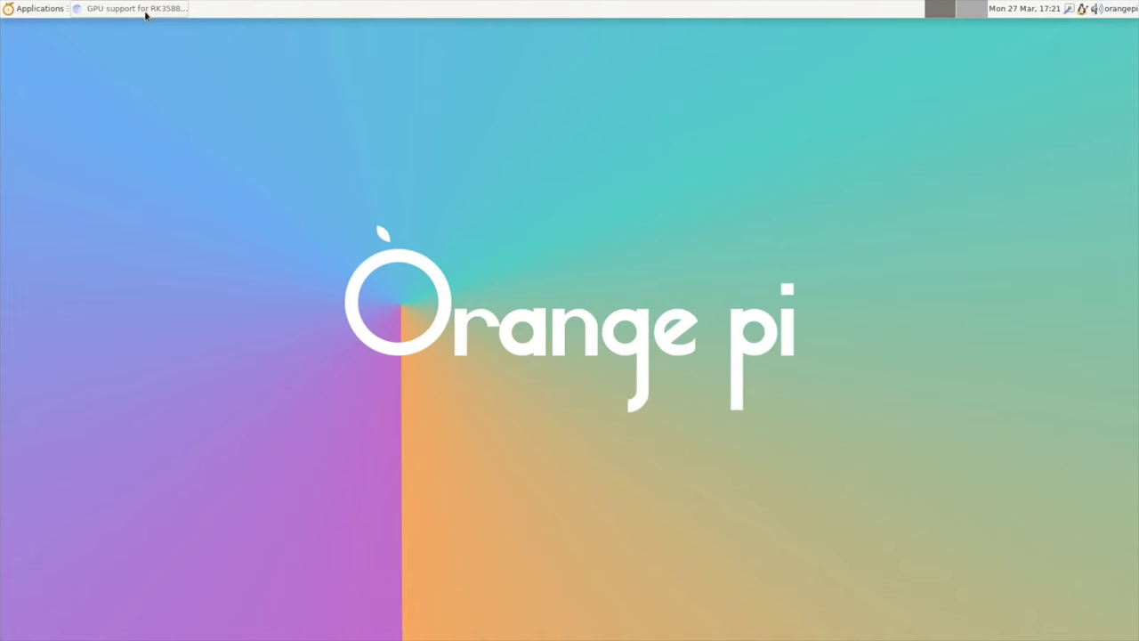
# Step: Bring the browser back to the YouTube comments about GPU drivers and the Orange Pi 5 Ubuntu release
pyautogui.click(133, 8)
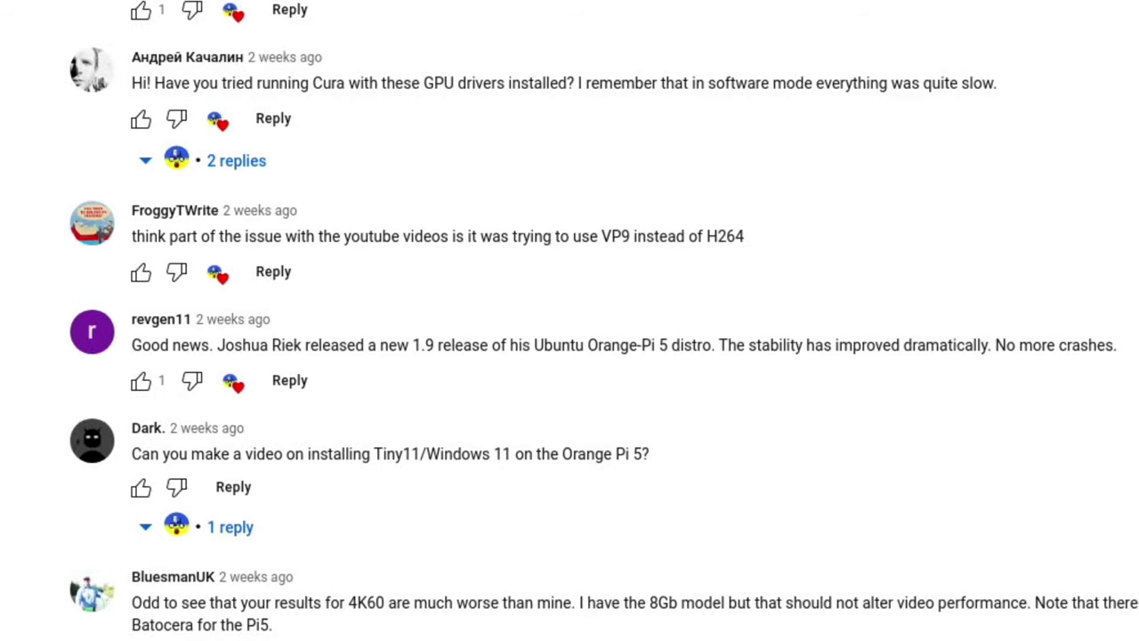
# Step: Switch to the ubuntu-orange-pi5 GitHub repository and scroll to its Ubuntu 22.04 README overview
pyautogui.click(187, 28)
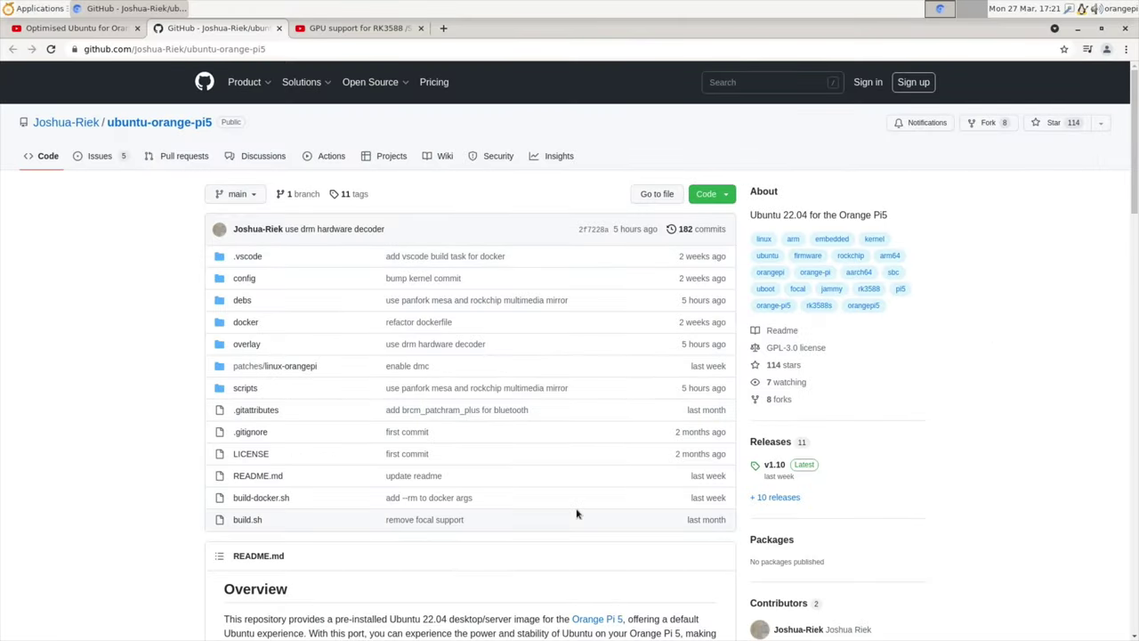
pyautogui.scroll(-5, 577, 514)
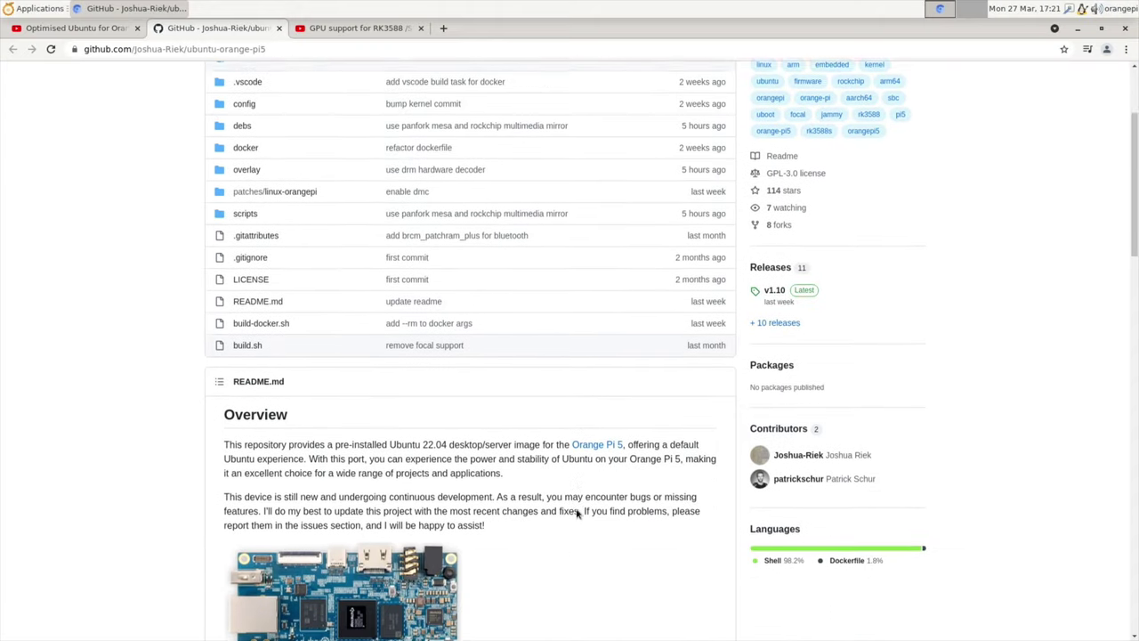
pyautogui.scroll(-6, 577, 514)
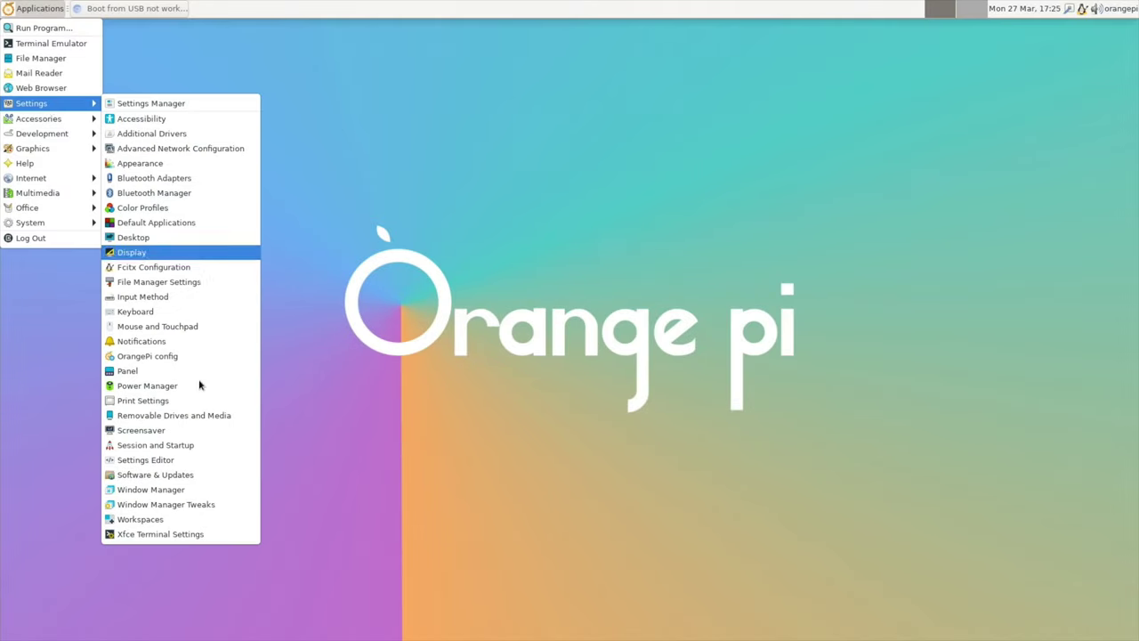
# Step: Run OrangePi config with the account password, install the bootloader to SPI Flash (option 7), then close it
pyautogui.click(166, 358)
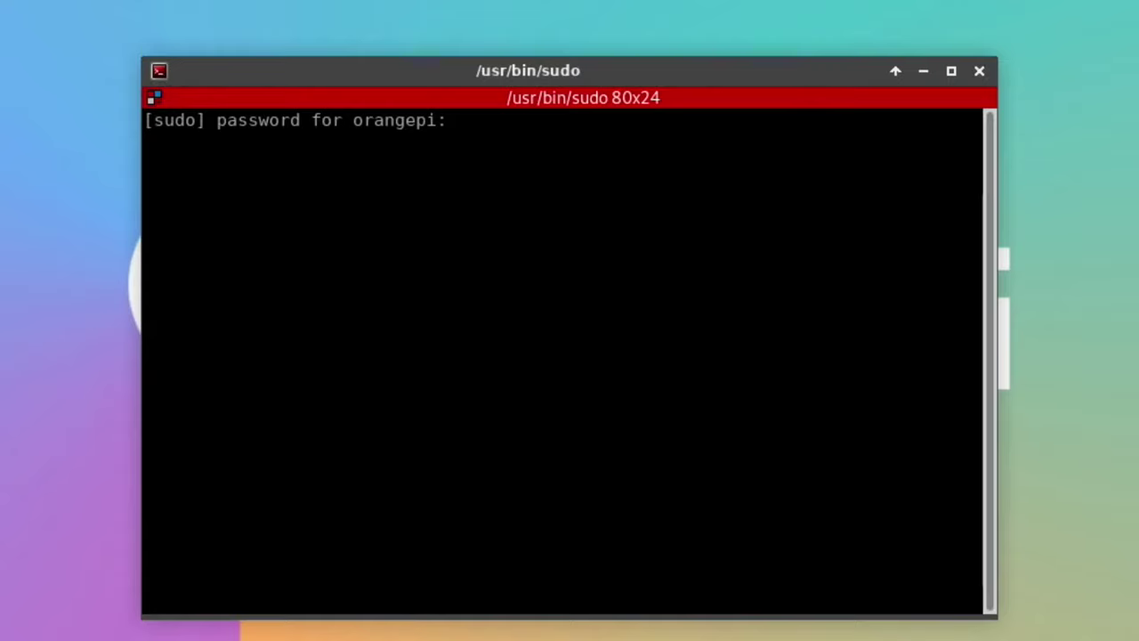
pyautogui.write('orangepi')
pyautogui.press('Return')
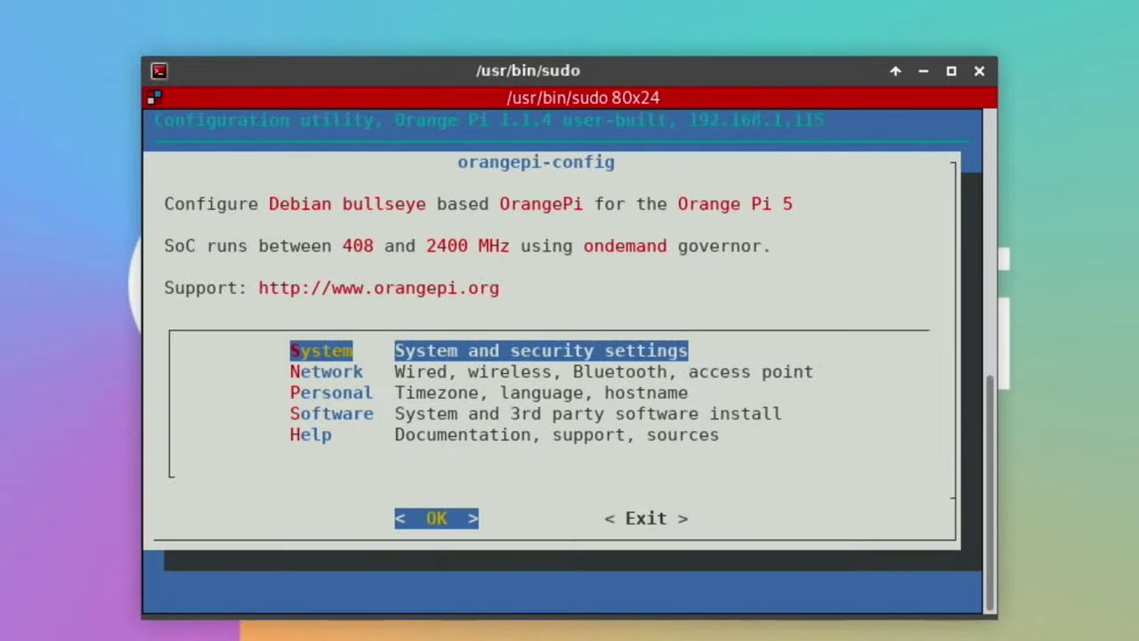
pyautogui.press('Return')
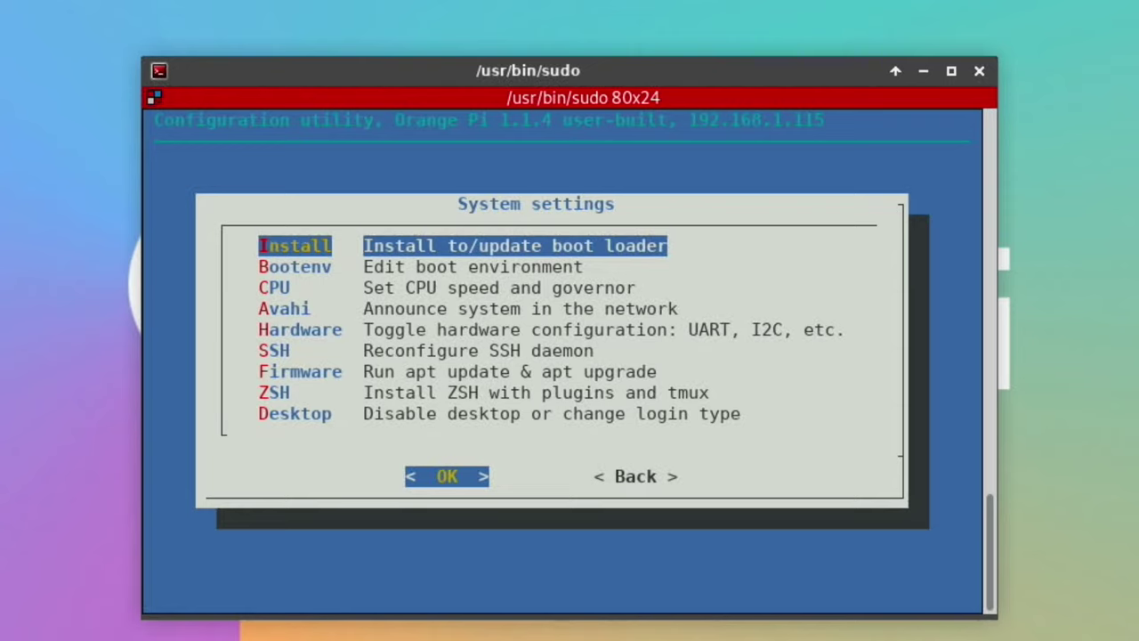
pyautogui.press('Return')
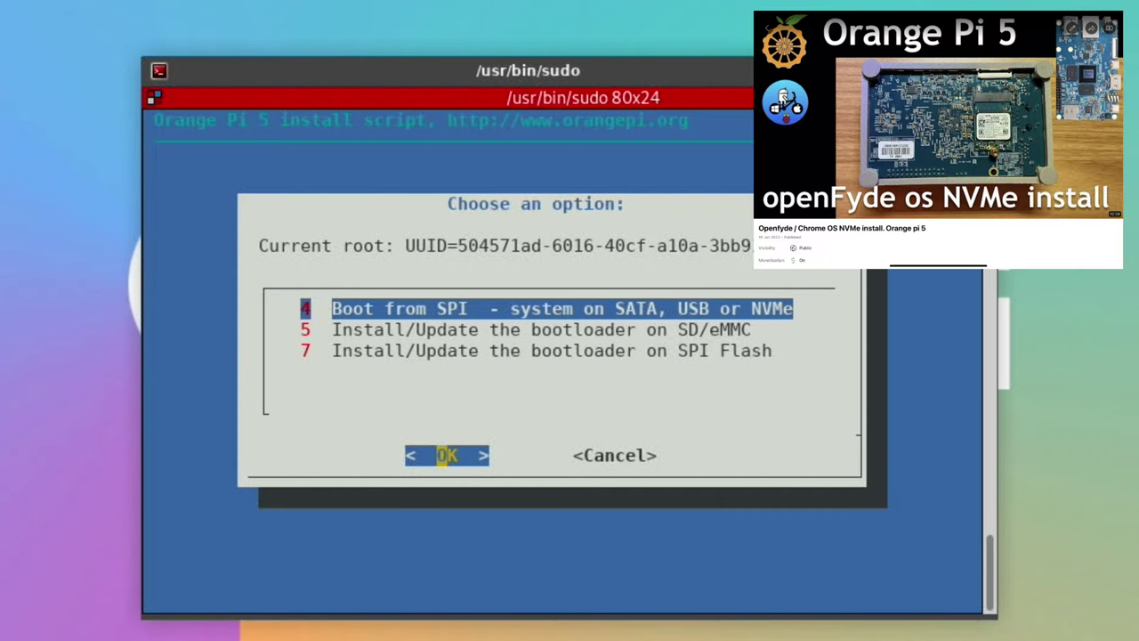
pyautogui.press('Down')
pyautogui.press('Down')
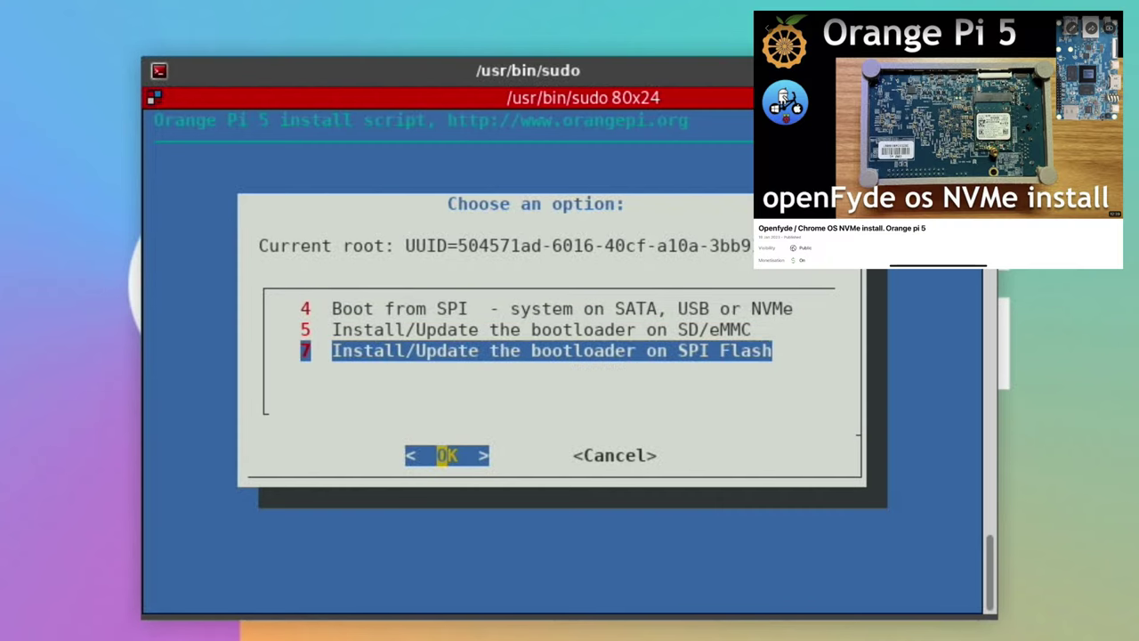
pyautogui.press('Return')
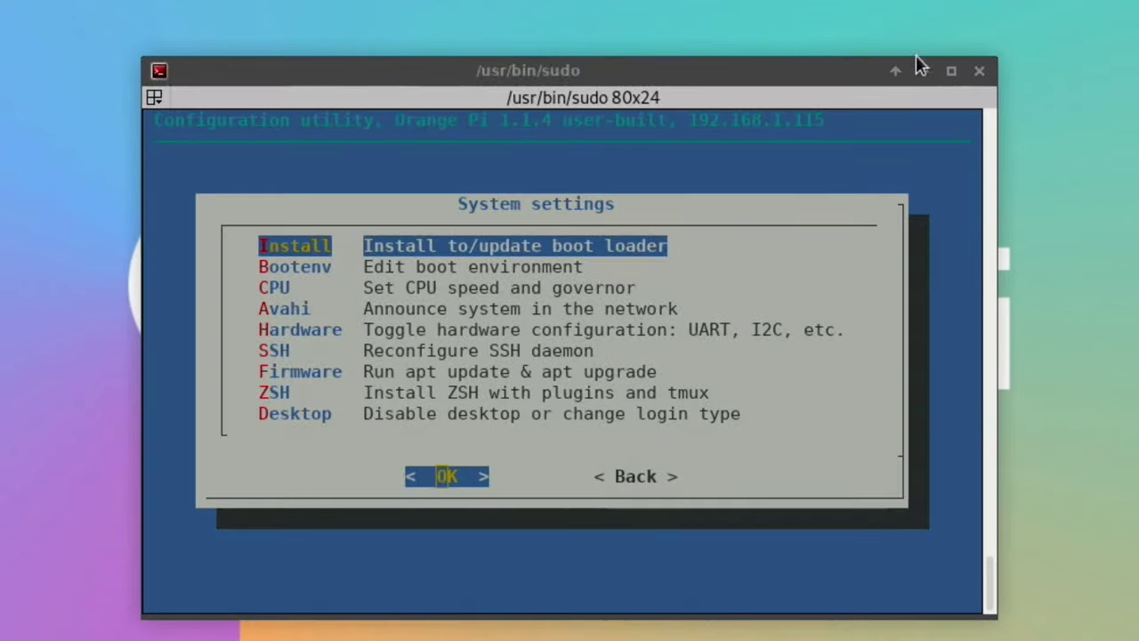
pyautogui.click(979, 70)
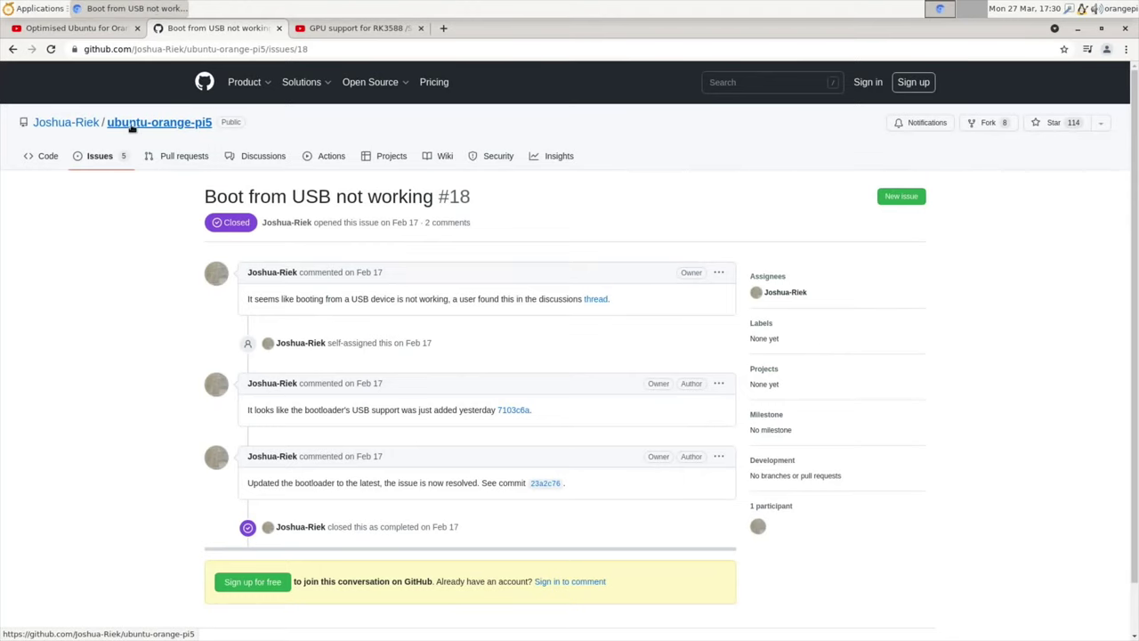
# Step: Open the v1.10 release page and scroll to Assets showing the orange-pi5 desktop .img.xz image
pyautogui.click(131, 127)
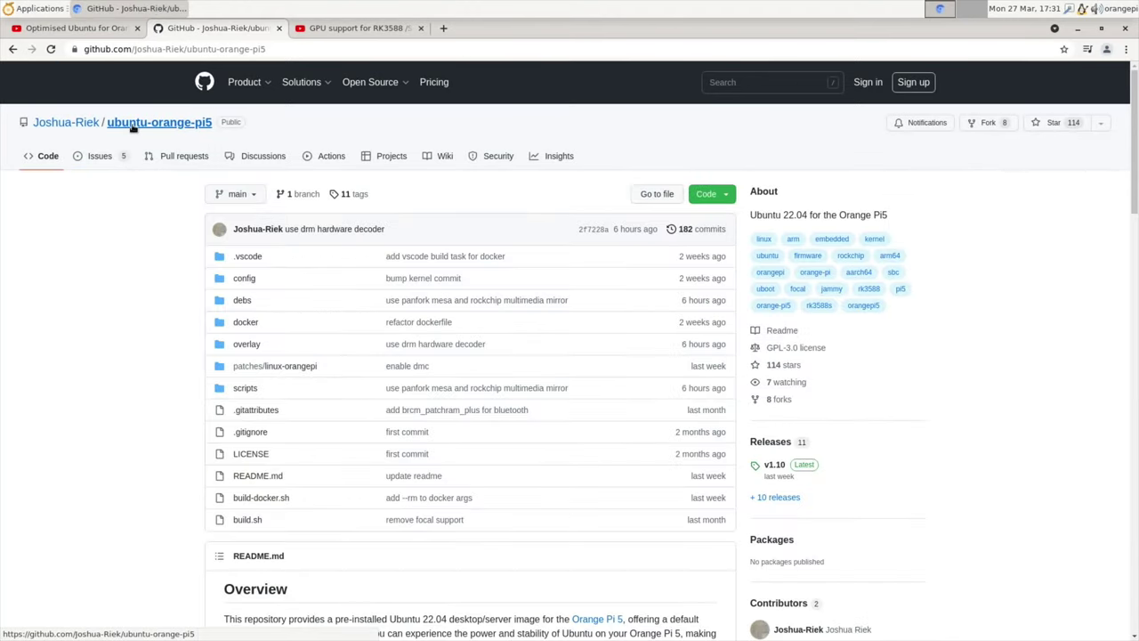
pyautogui.click(772, 467)
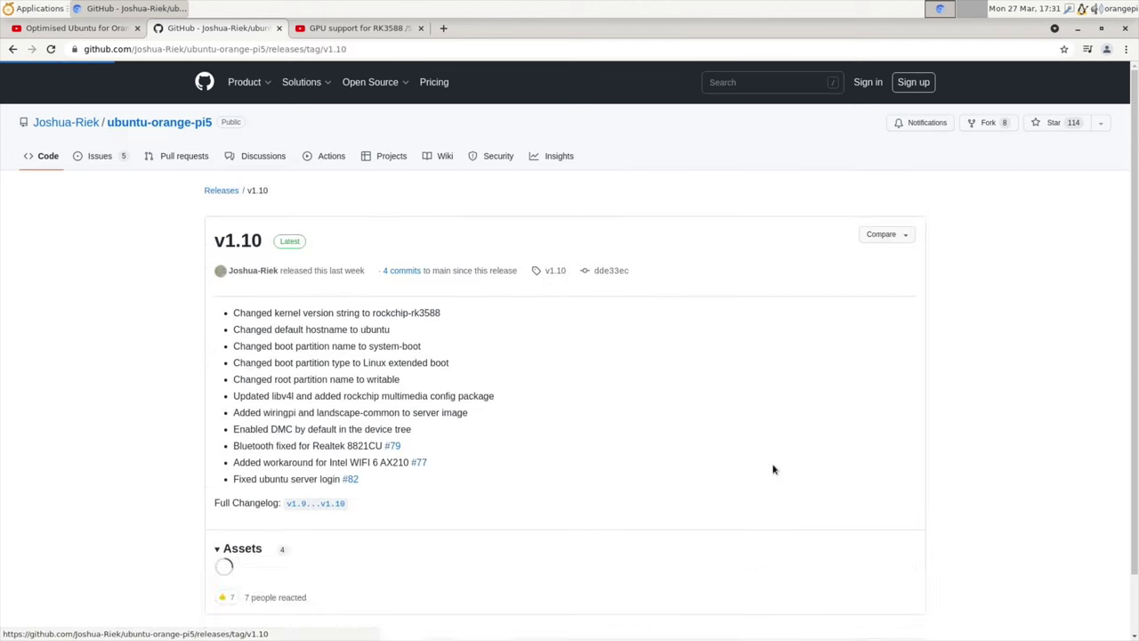
pyautogui.scroll(-2, 447, 452)
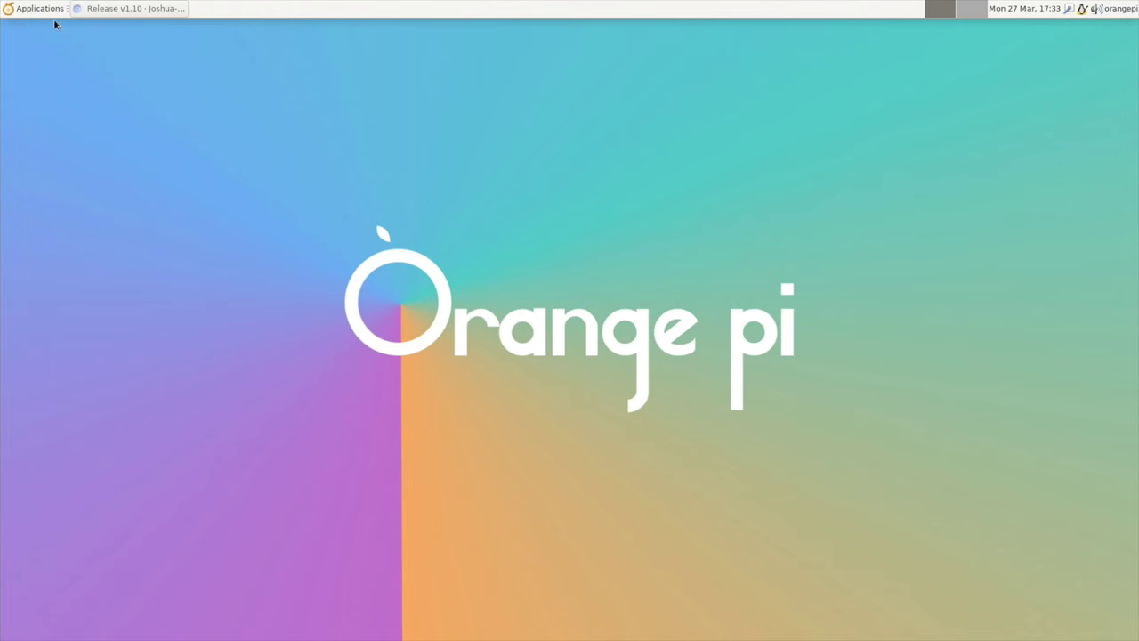
pyautogui.click(34, 10)
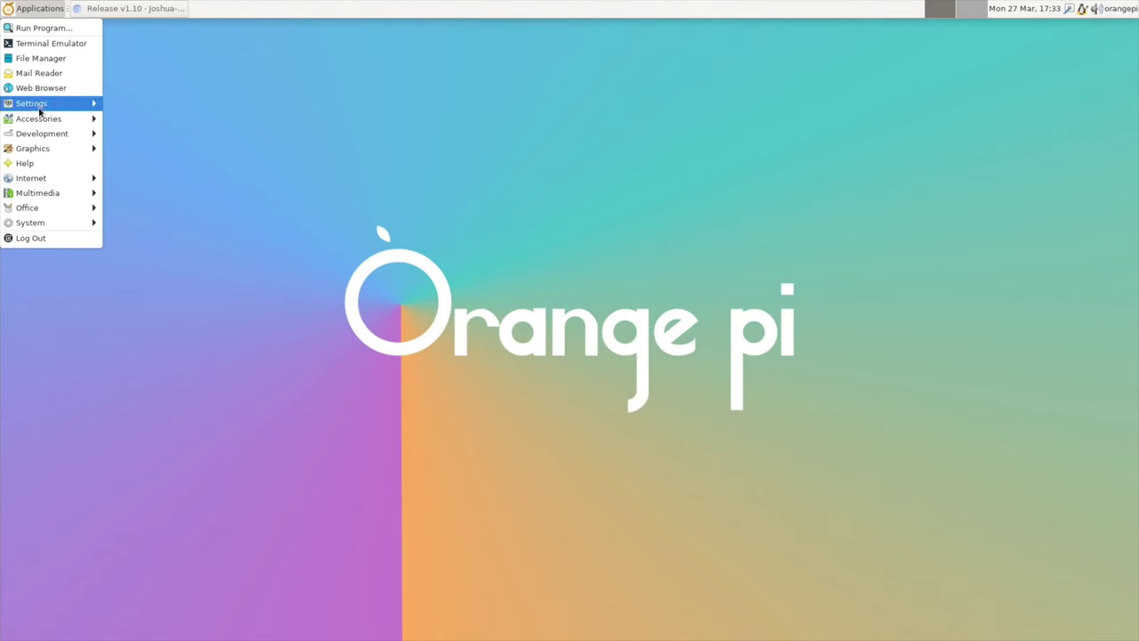
# Step: Launch balenaEtcher, load the Ubuntu desktop .img.xz from Downloads, and target the 60 GB ASMT drive
pyautogui.moveTo(38, 120)
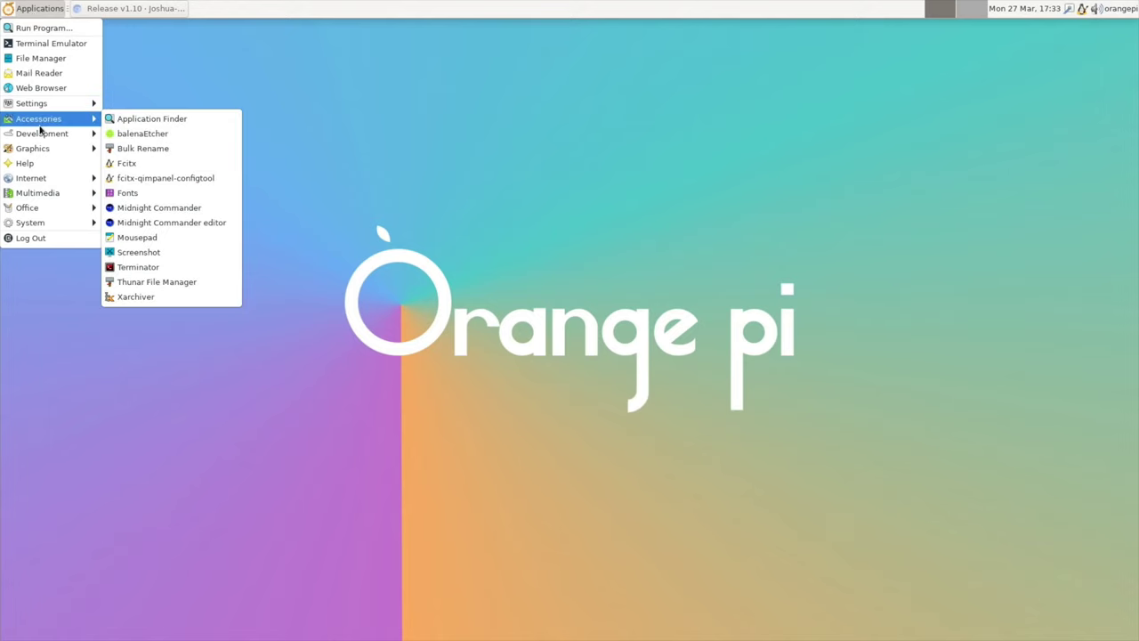
pyautogui.click(141, 137)
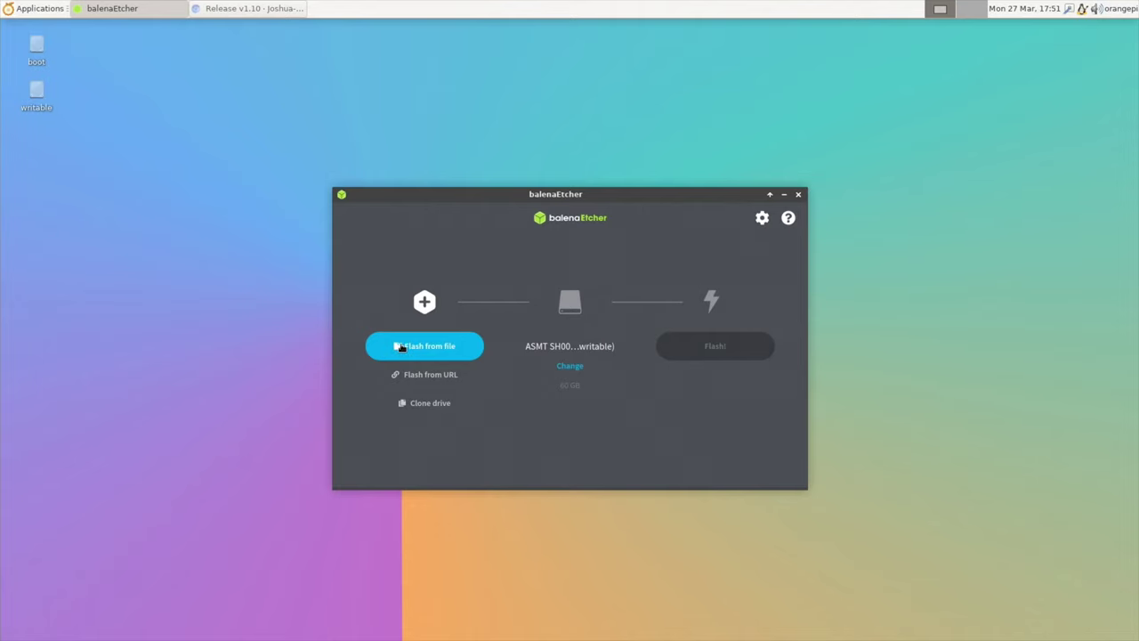
pyautogui.click(400, 348)
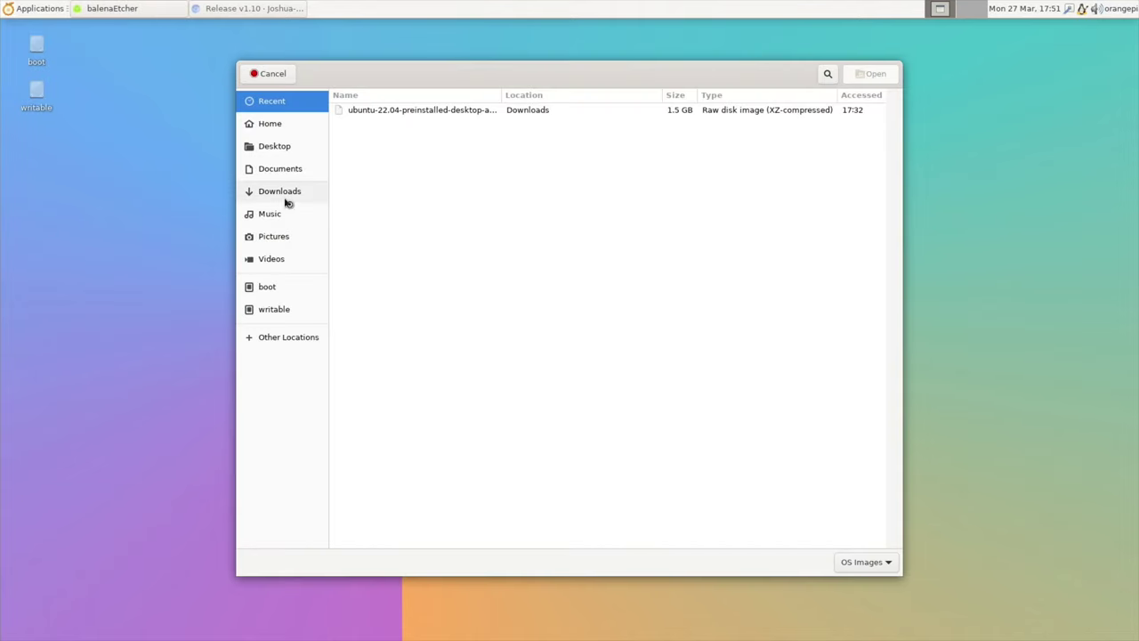
pyautogui.click(286, 203)
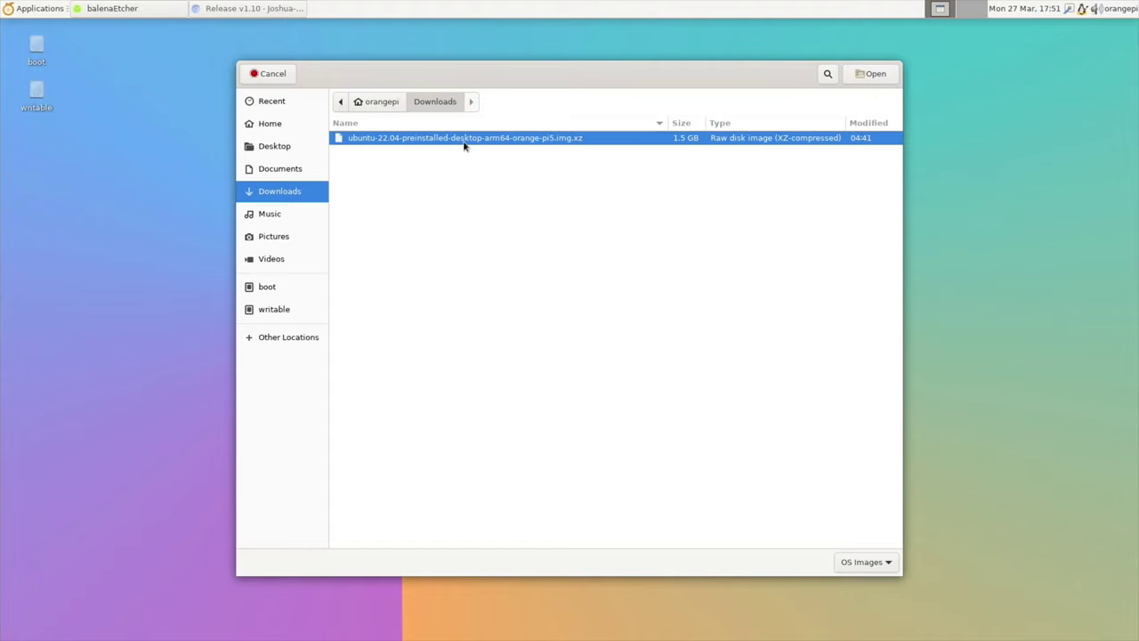
pyautogui.click(874, 74)
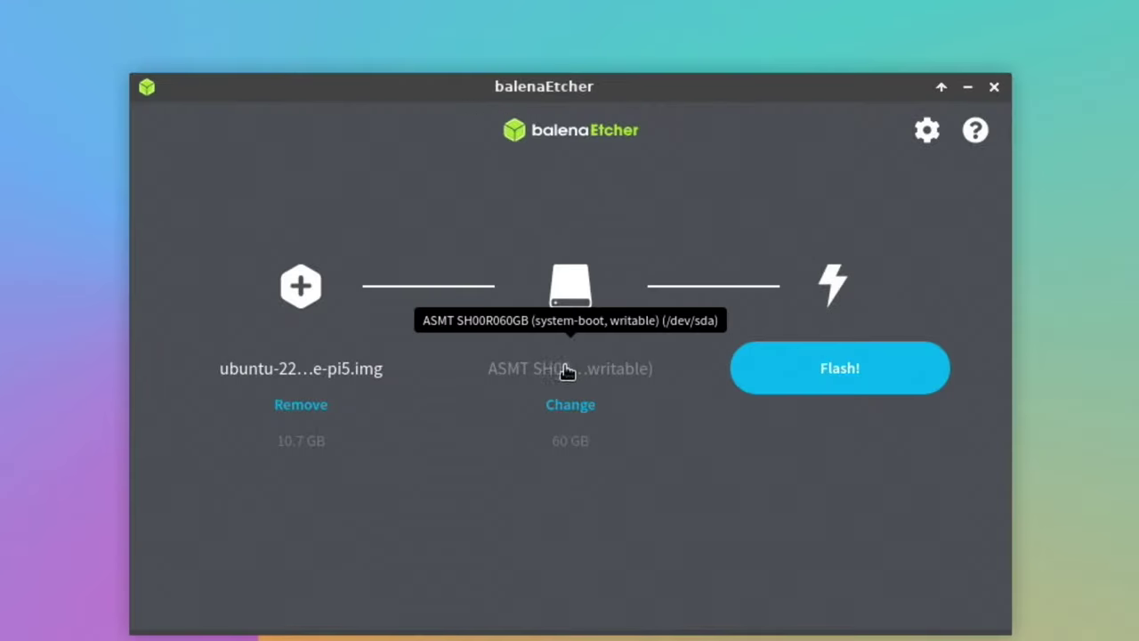
pyautogui.click(571, 408)
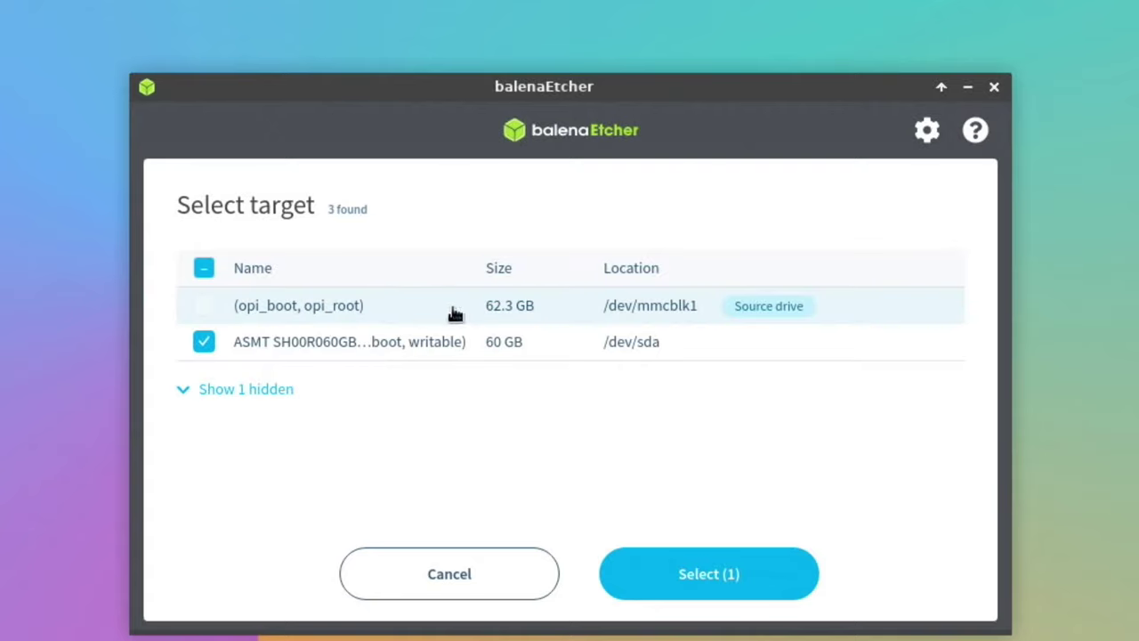
pyautogui.click(674, 577)
# Step: Flash the image to the ASMT drive and cancel the resulting flashing error
pyautogui.click(796, 375)
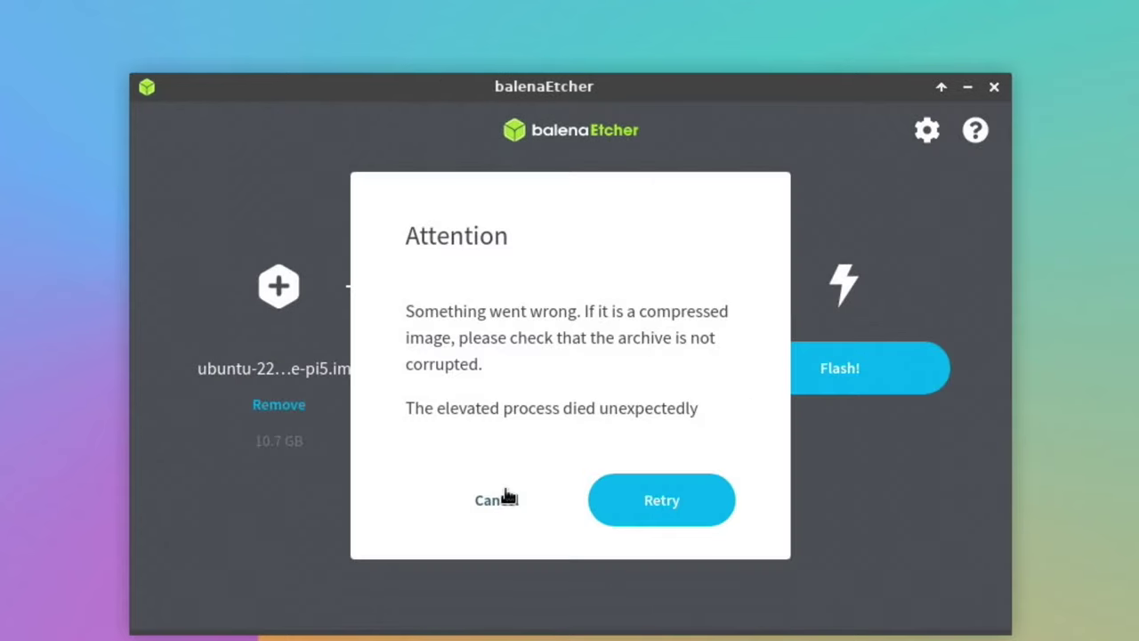
pyautogui.click(484, 505)
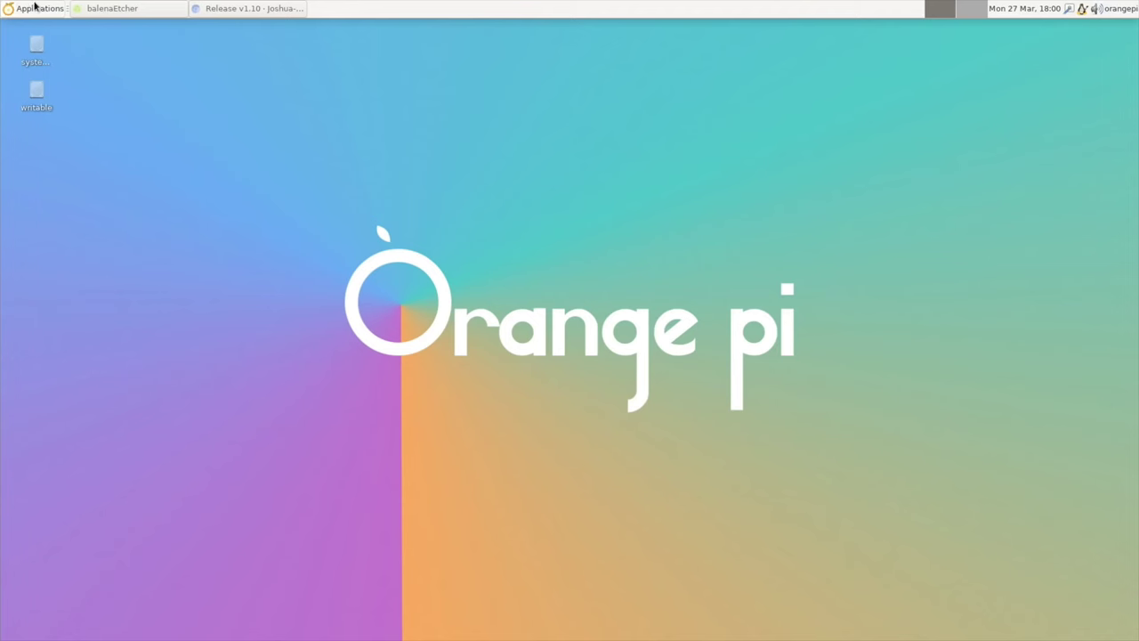
pyautogui.click(33, 9)
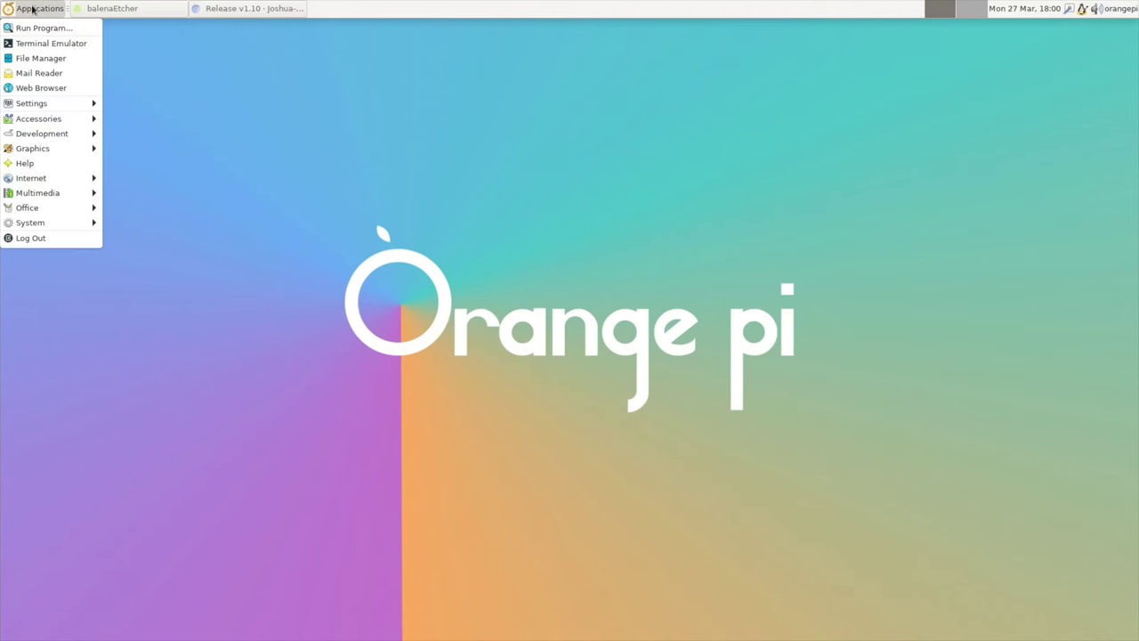
# Step: In Thunar's Downloads folder, open the Ubuntu .img.xz archive with Xarchiver
pyautogui.click(39, 58)
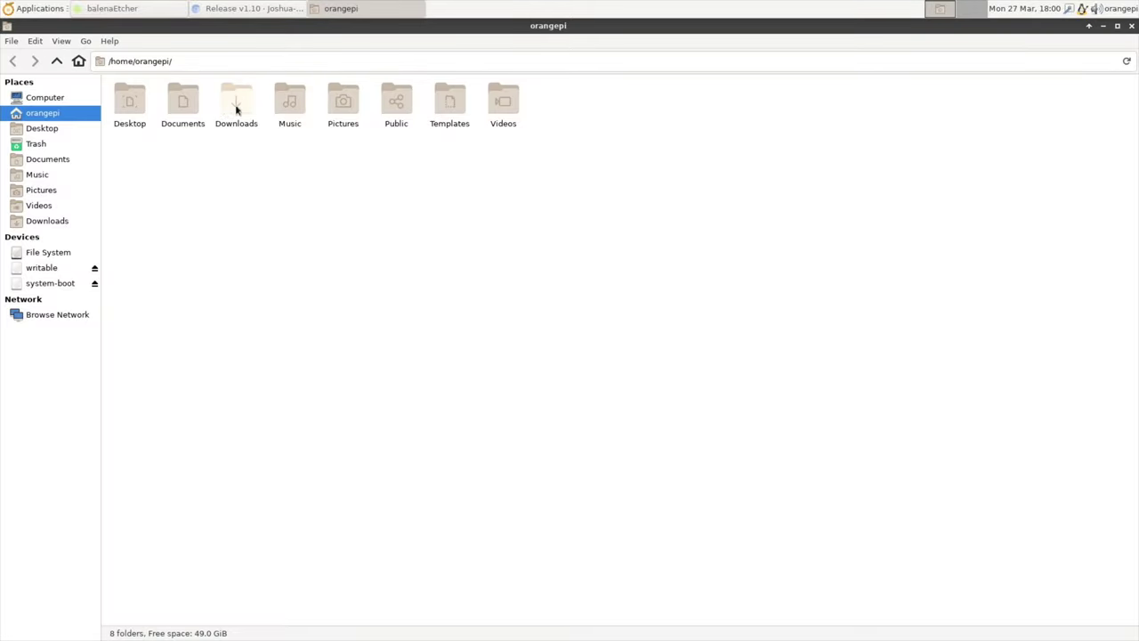
pyautogui.doubleClick(236, 105)
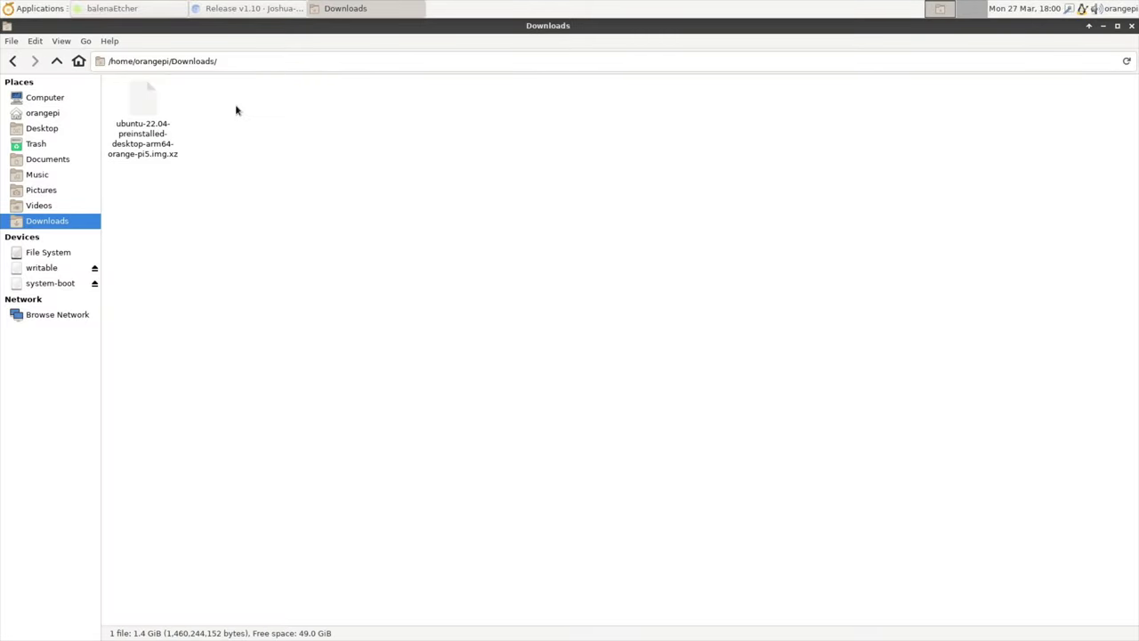
pyautogui.click(141, 106)
pyautogui.rightClick(142, 105)
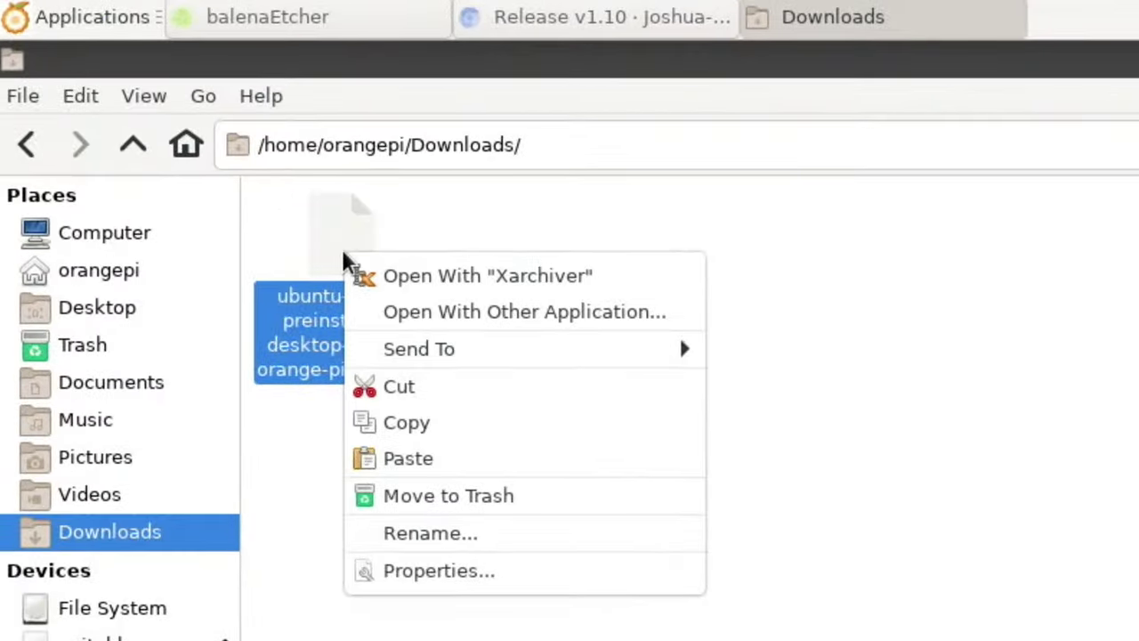
pyautogui.moveTo(175, 143)
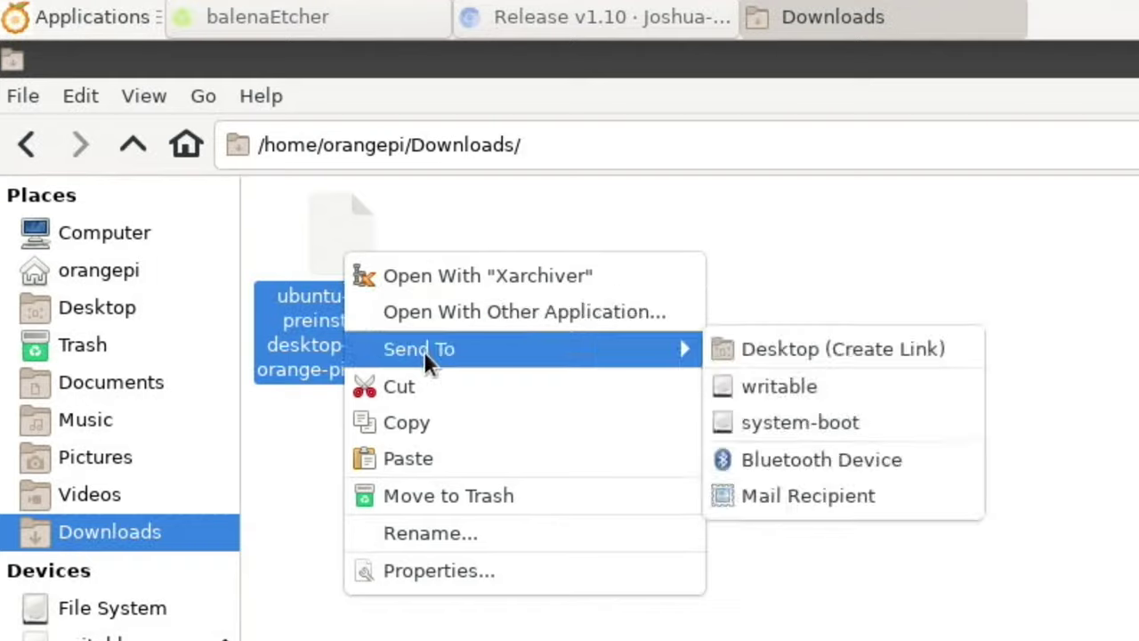
pyautogui.click(464, 278)
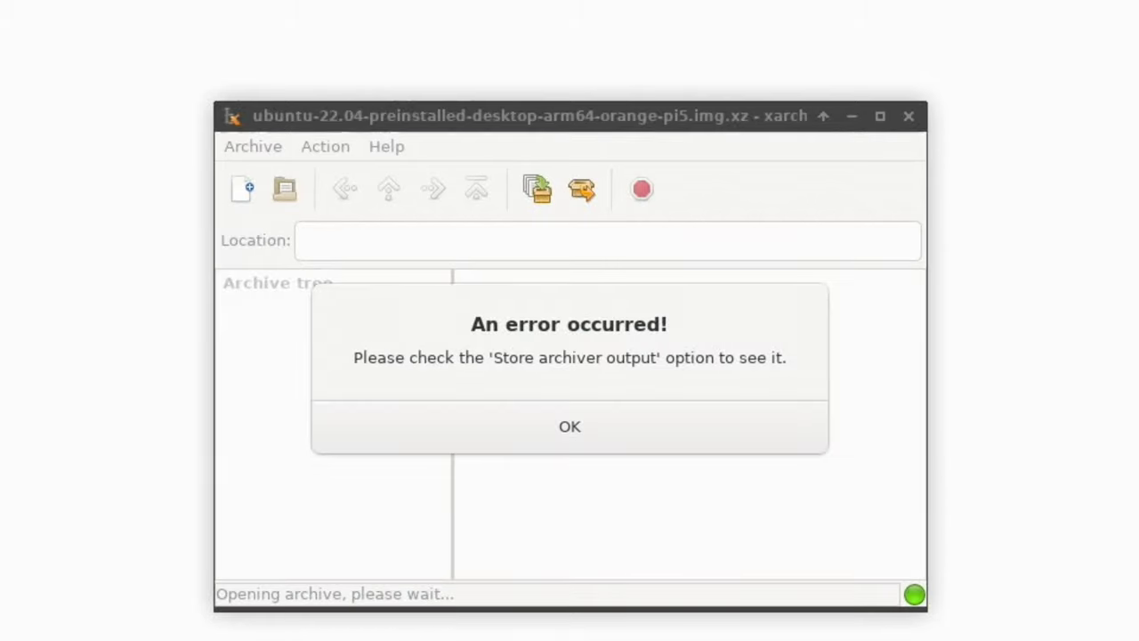
# Step: Dismiss the Xarchiver error, try sudo apt install rpi-imager and unarchiver, then launch balenaEtcher
pyautogui.click(499, 417)
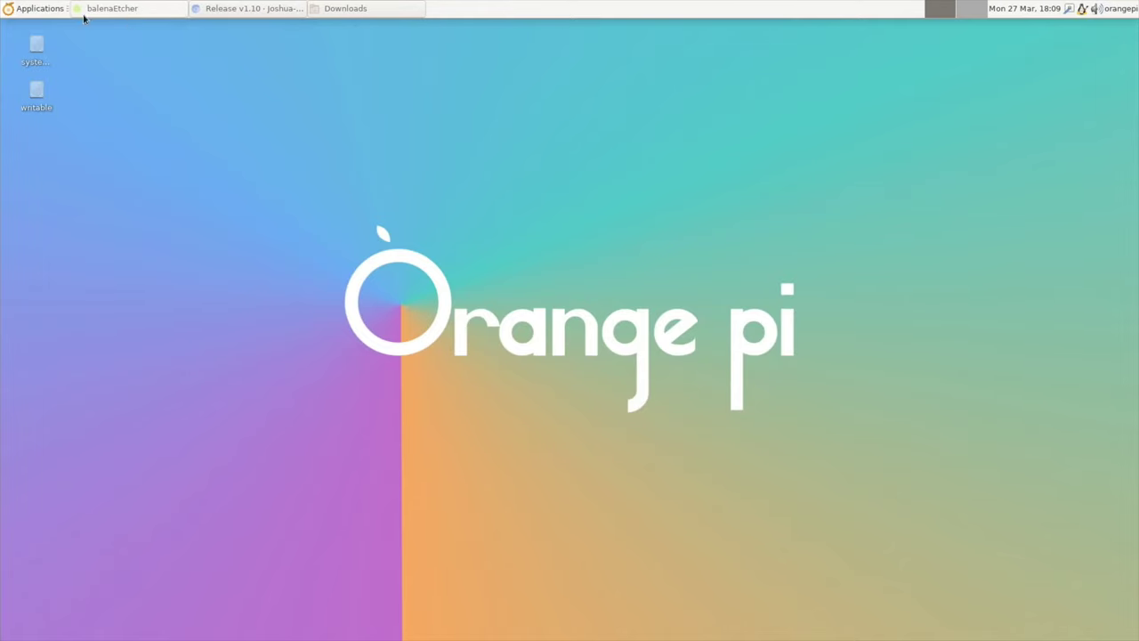
pyautogui.click(22, 11)
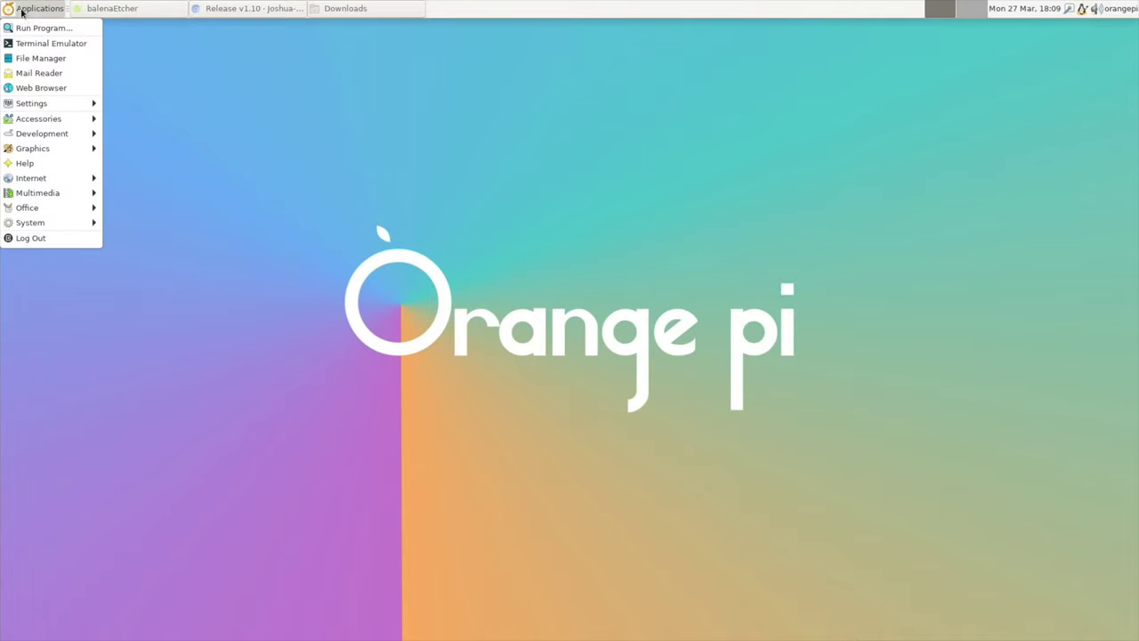
pyautogui.click(36, 43)
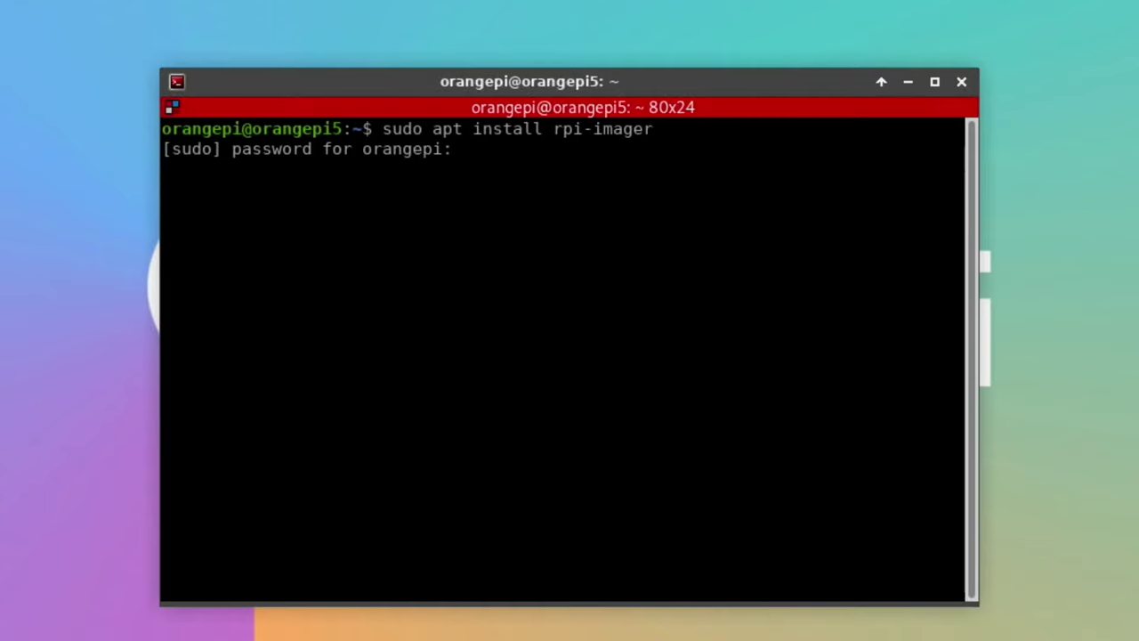
pyautogui.press('Return')
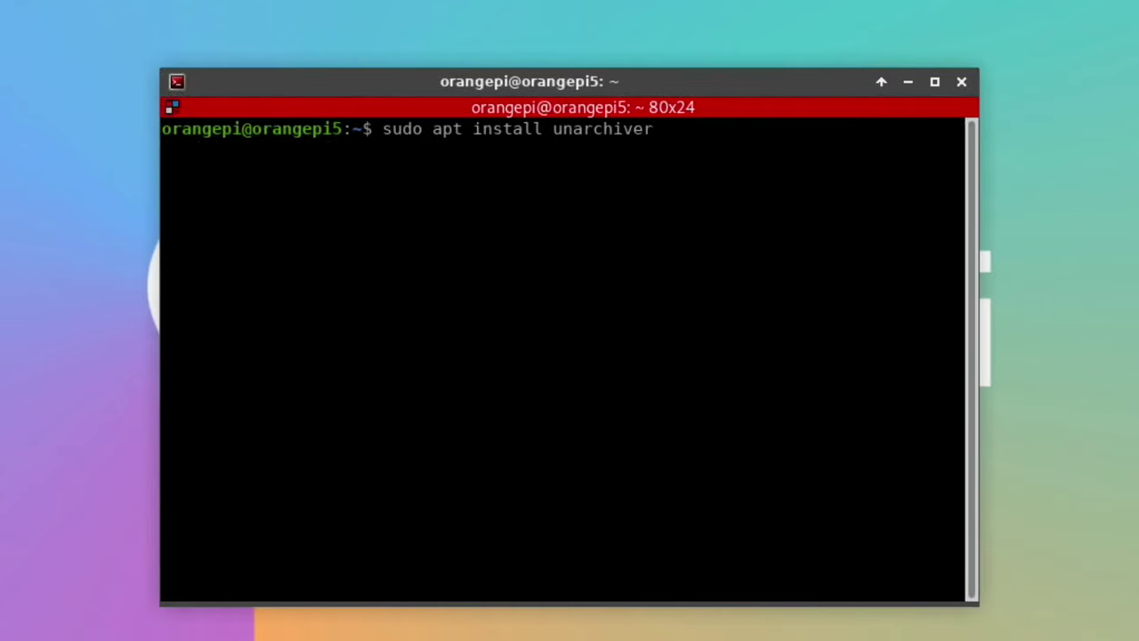
pyautogui.press('Return')
pyautogui.press('Return')
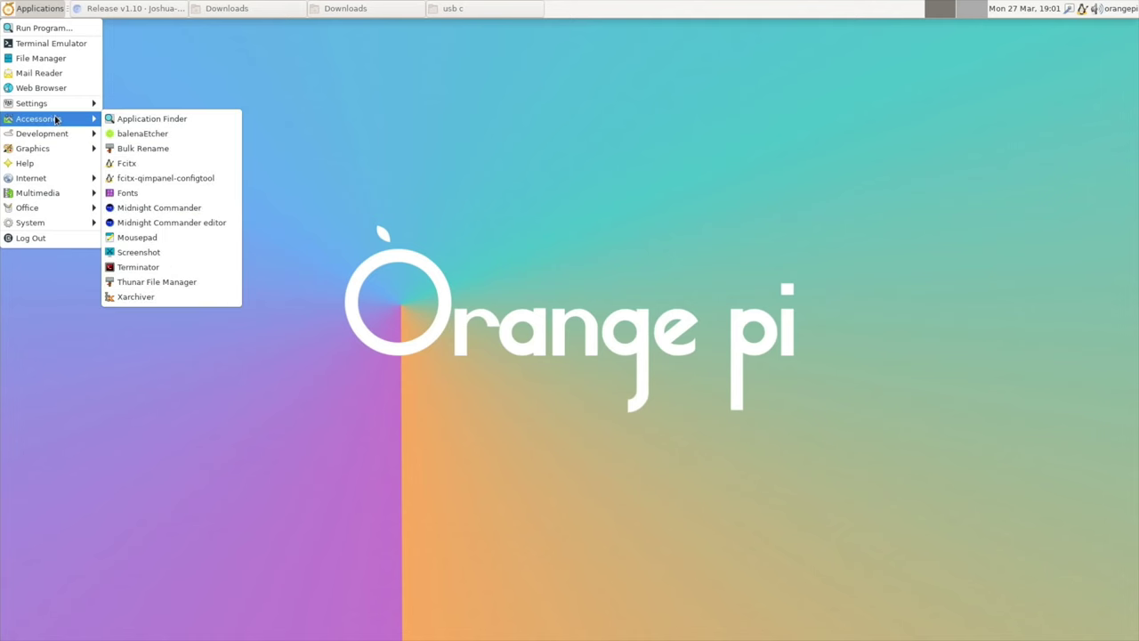
pyautogui.click(133, 134)
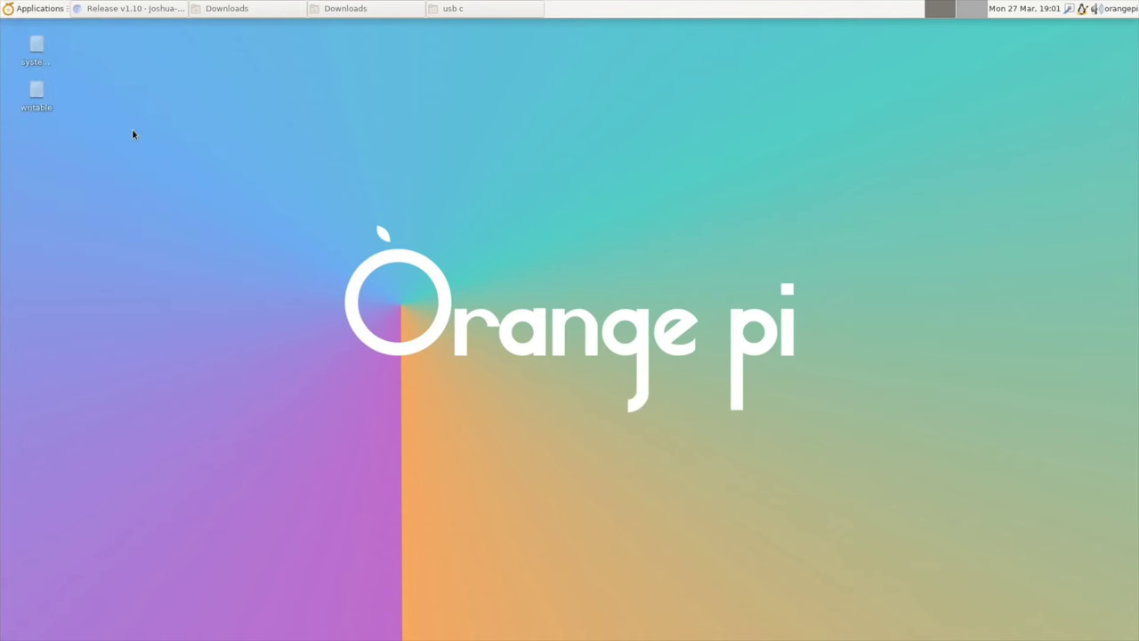
# Step: Flash ubuntu-22.04-preinstalled-desktop-arm64-orange-pi5.img from Downloads to the 60 GB ASMT drive at /dev/sda
pyautogui.click(415, 356)
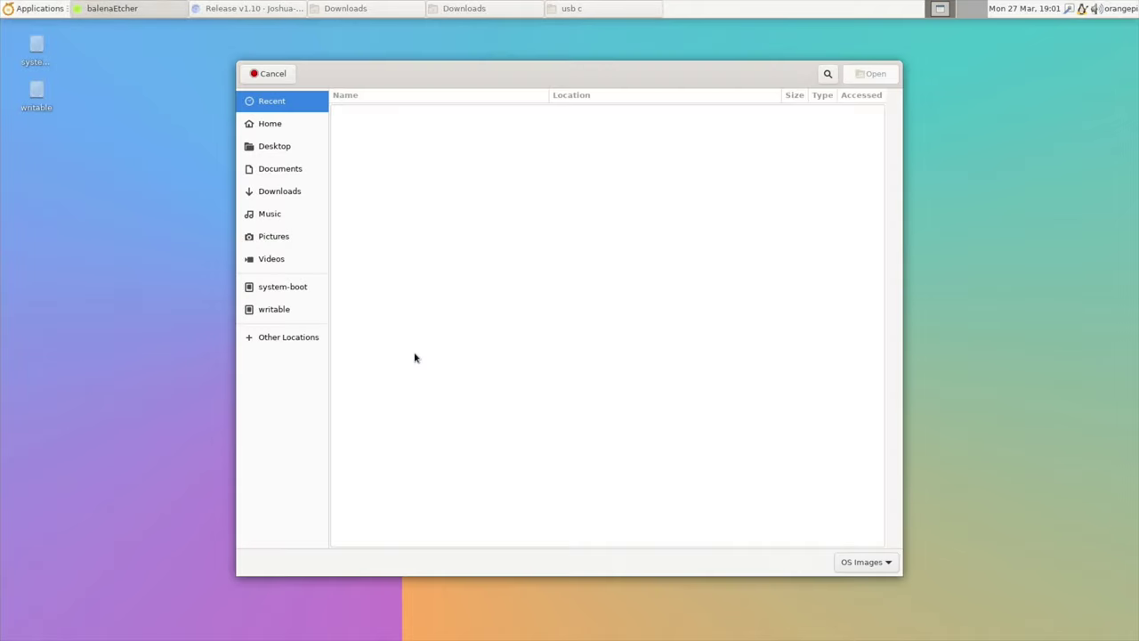
pyautogui.click(291, 198)
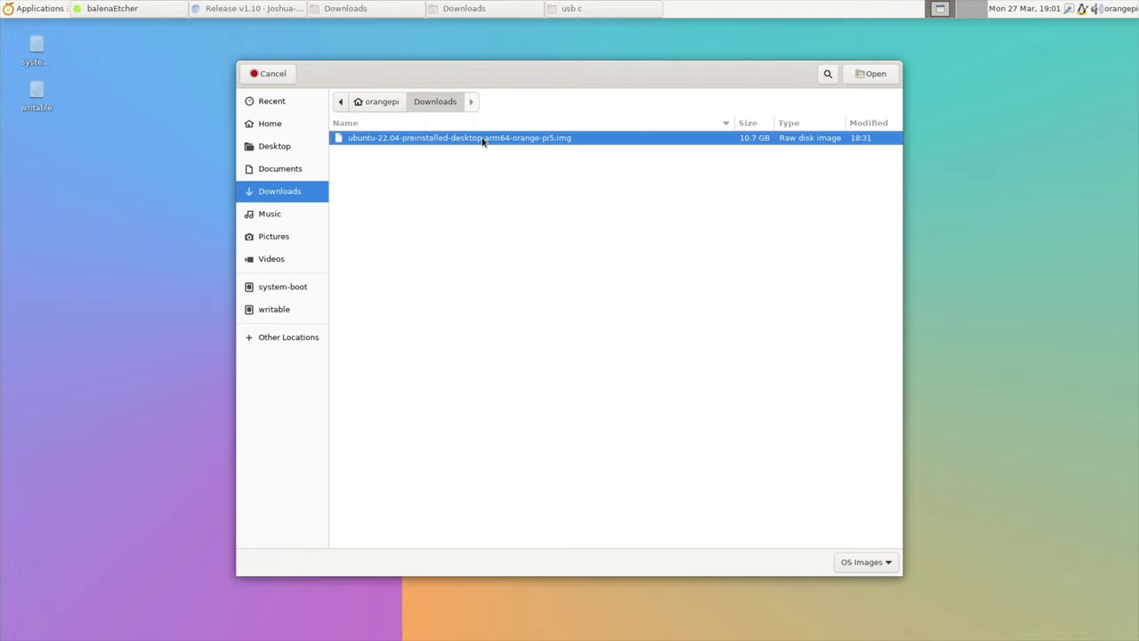
pyautogui.doubleClick(675, 138)
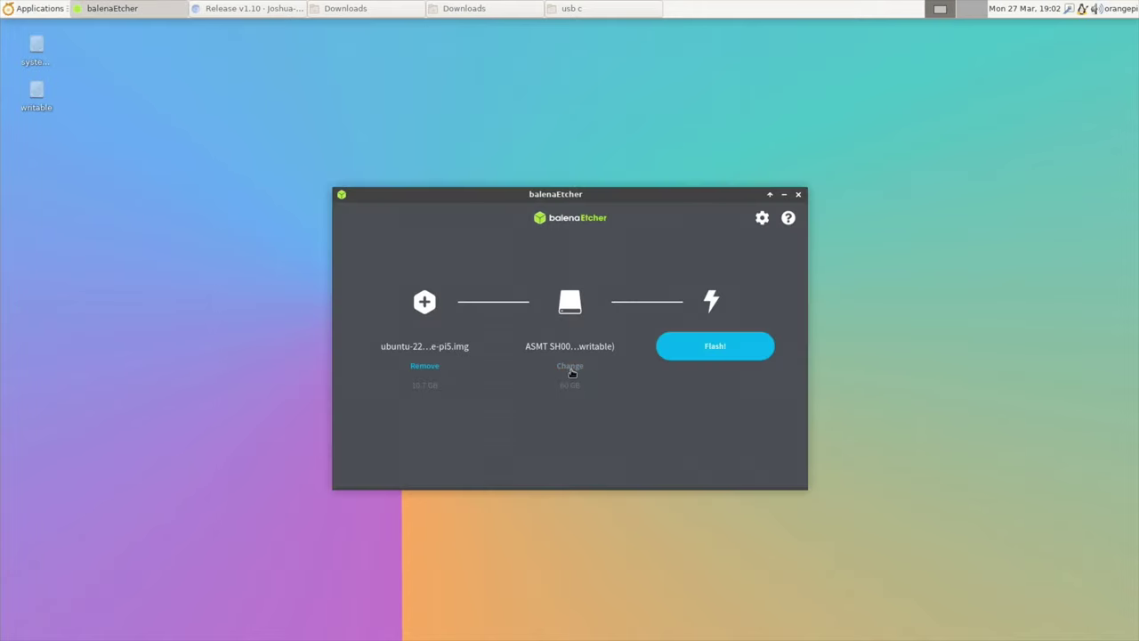
pyautogui.click(571, 367)
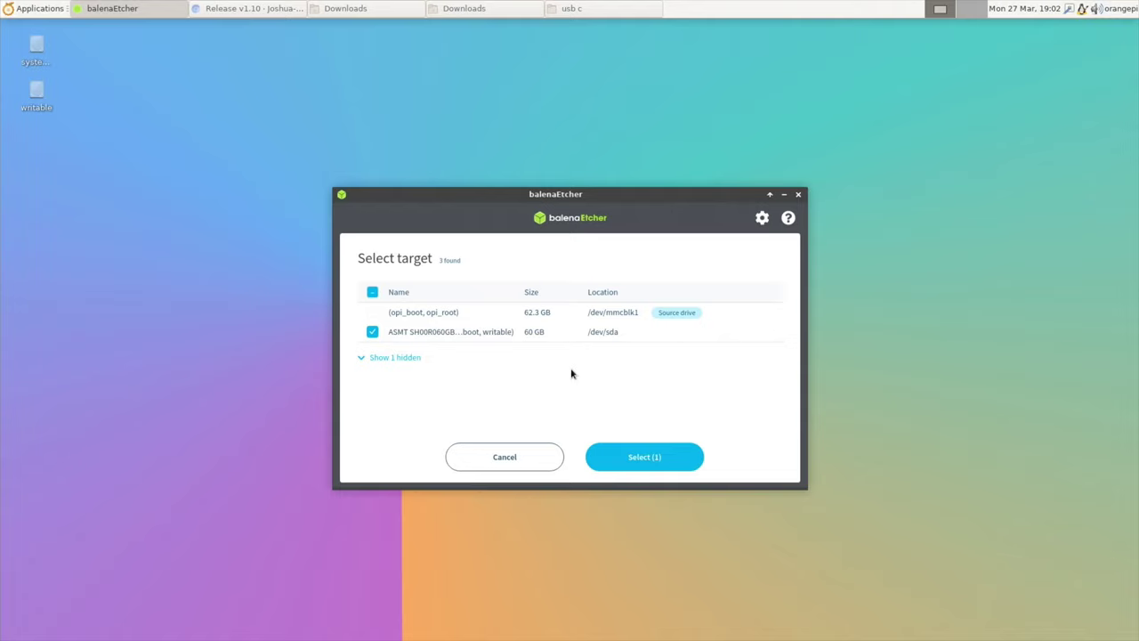
pyautogui.click(509, 339)
pyautogui.click(402, 335)
pyautogui.click(612, 457)
pyautogui.click(702, 355)
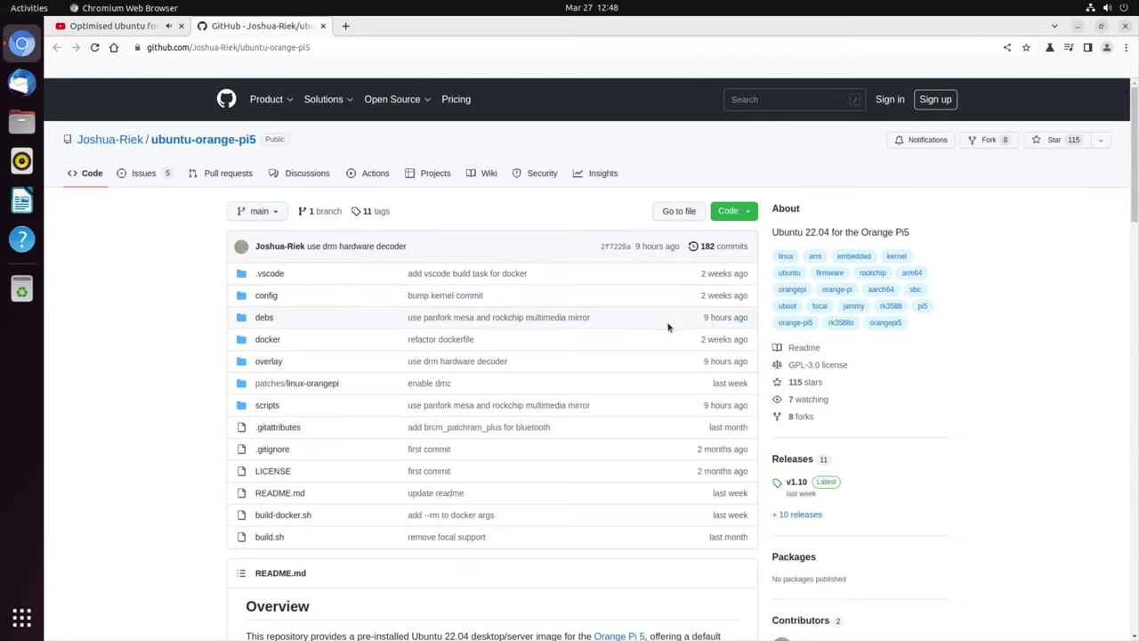
# Step: Scroll the README down to the Flash Bootloader to SPI section
pyautogui.scroll(-7, 534, 389)
pyautogui.scroll(-10, 534, 389)
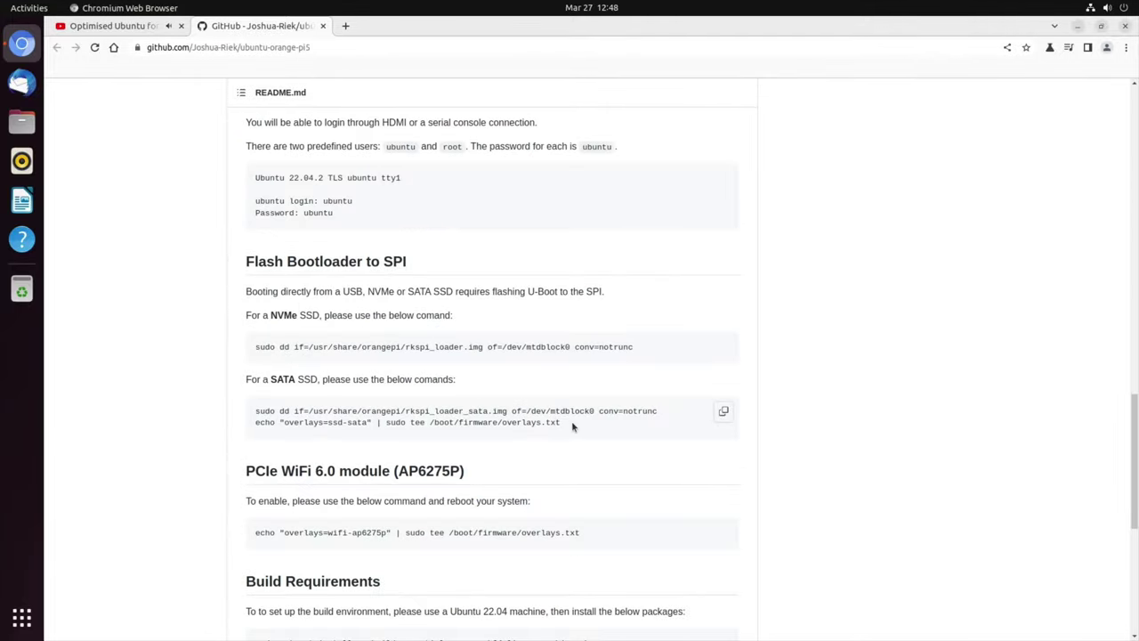
# Step: Copy the SATA bootloader commands, paste and run them in a new terminal, then close it
pyautogui.click(723, 414)
pyautogui.hotkey('ctrl', 'alt', 't')
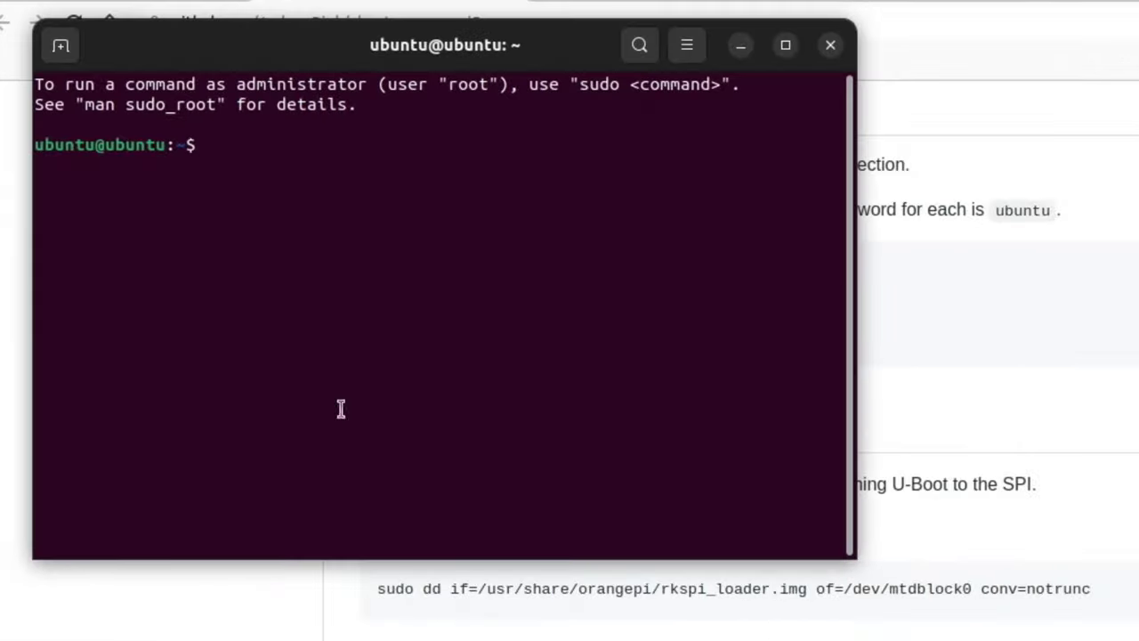
pyautogui.rightClick(131, 235)
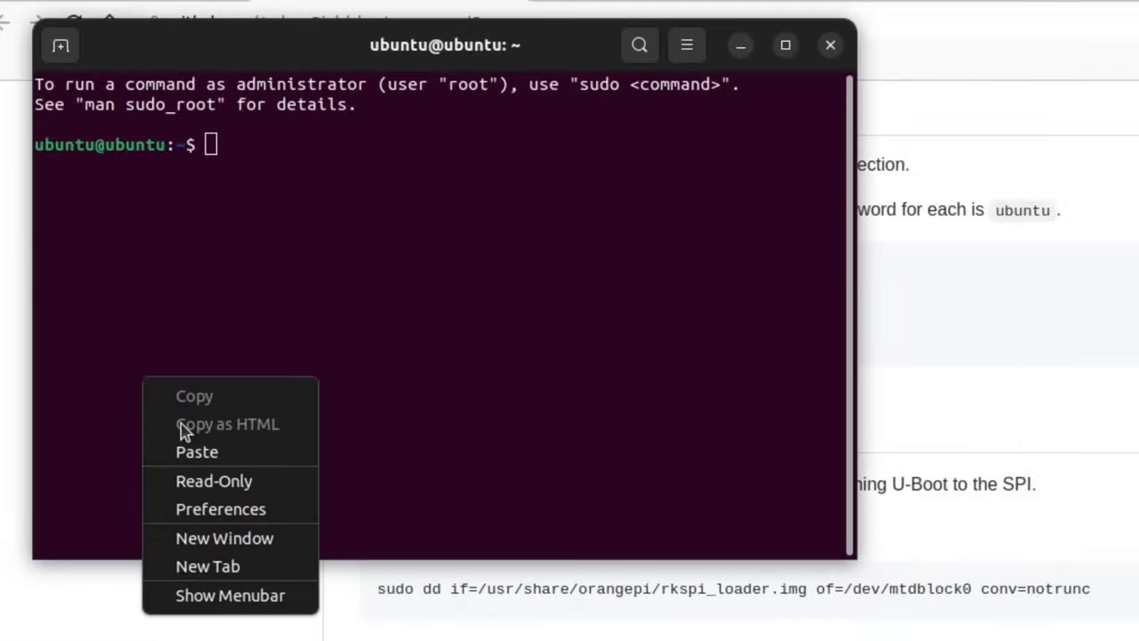
pyautogui.click(197, 452)
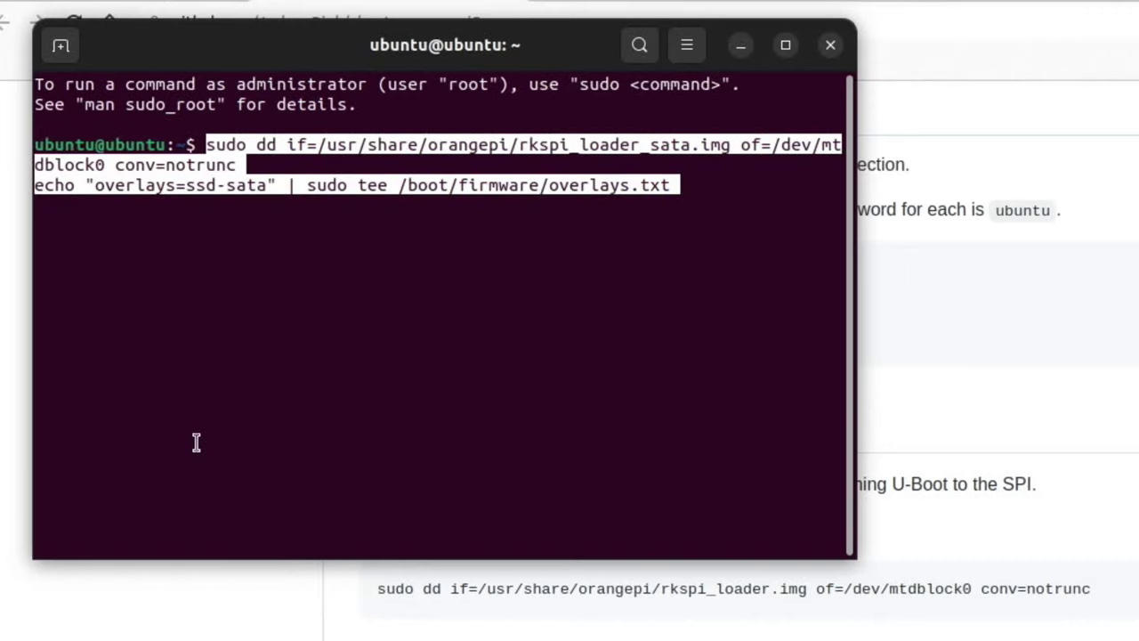
pyautogui.press('Return')
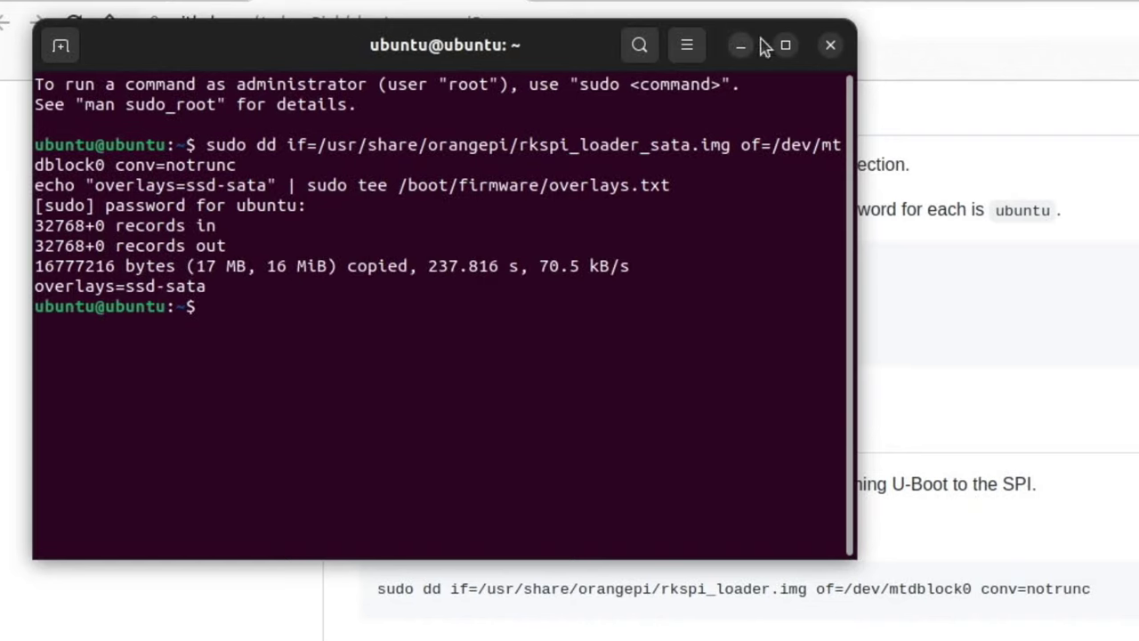
pyautogui.click(831, 44)
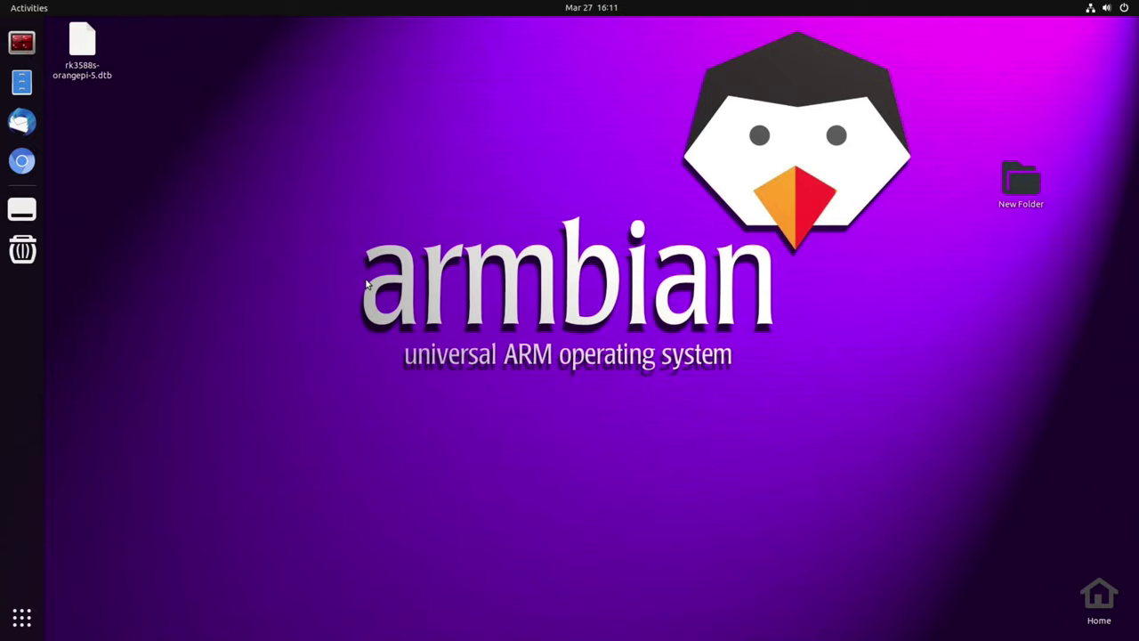
# Step: Launch GNOME Disks, select the 32 GB Drive at /dev/sda, and open its options menu
pyautogui.press('super')
pyautogui.write('gnom')
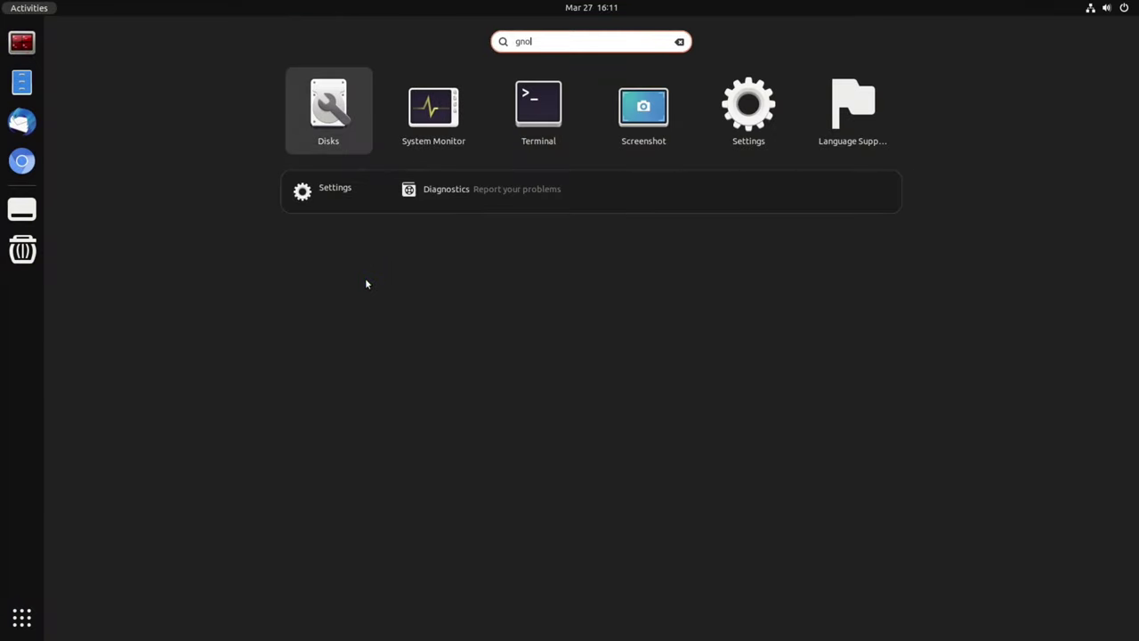
pyautogui.click(305, 109)
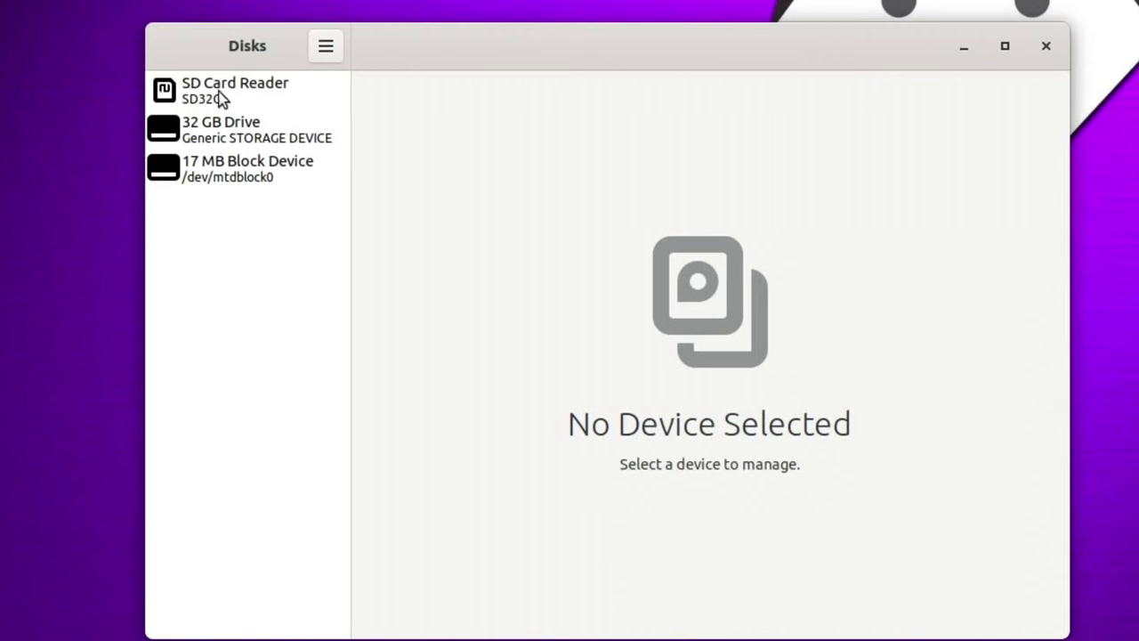
pyautogui.click(249, 88)
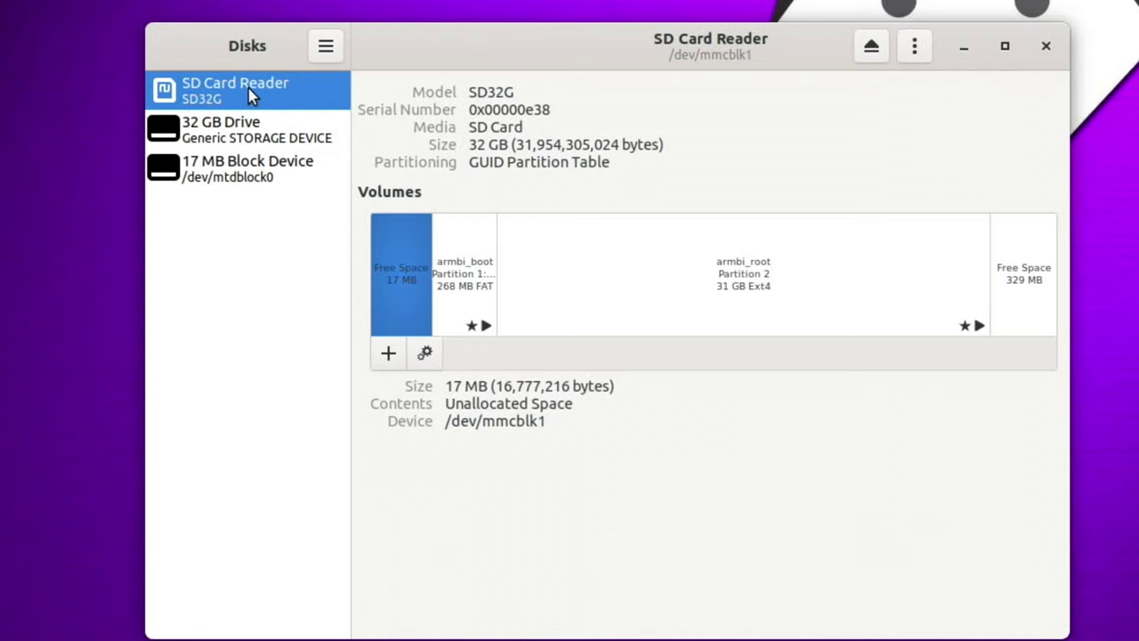
pyautogui.click(234, 136)
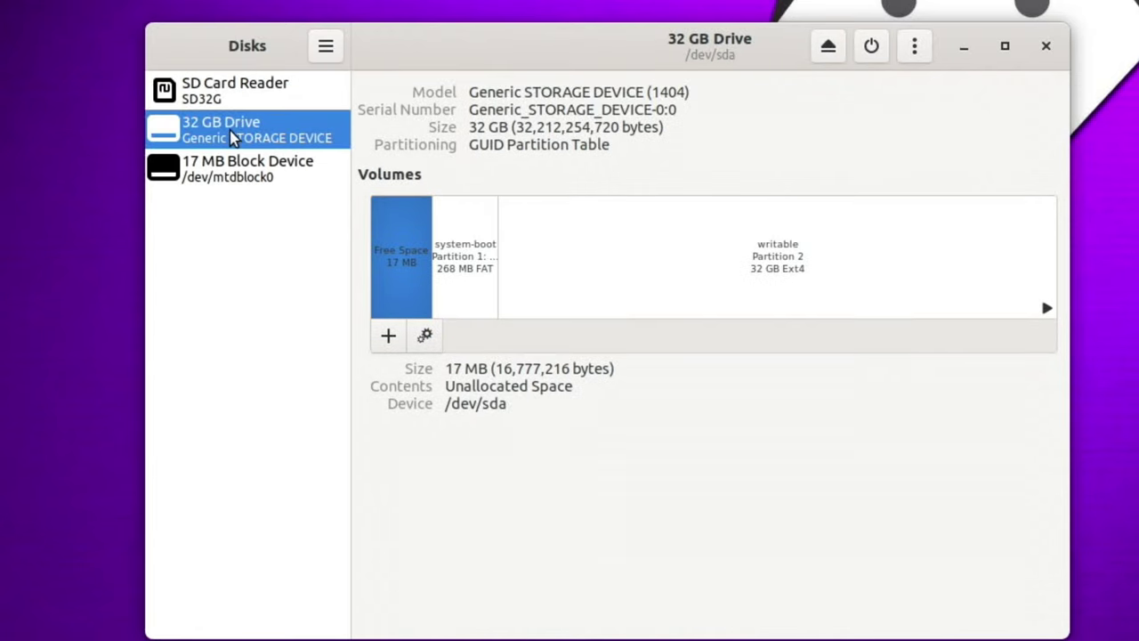
pyautogui.click(915, 49)
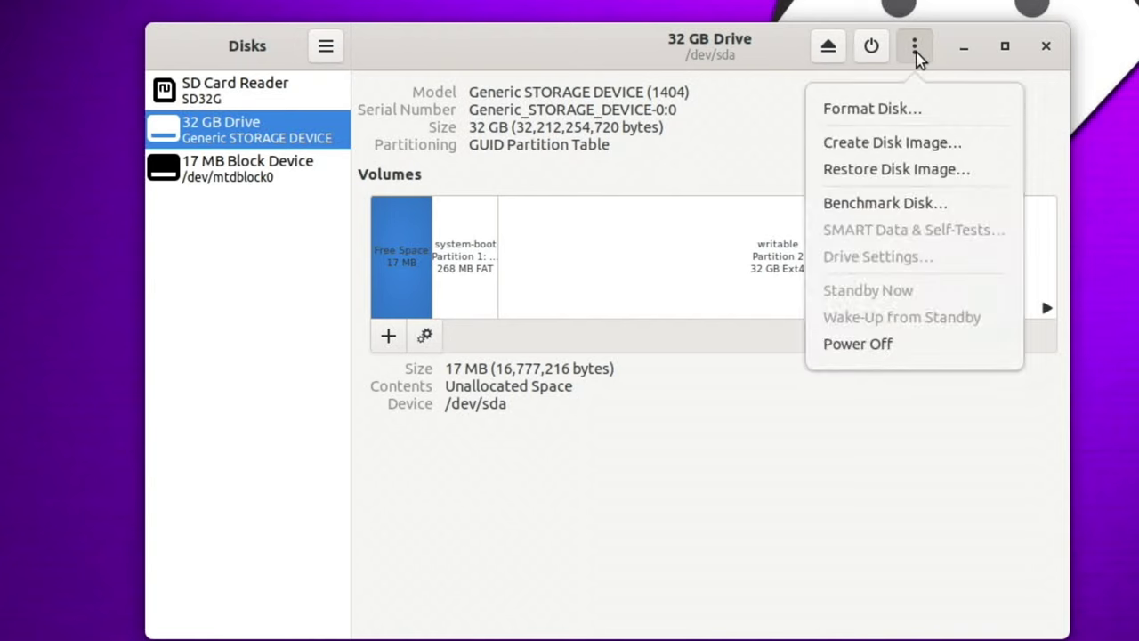
# Step: Begin a disk image of the 32 GB drive, renaming it with 'USBubuntu'
pyautogui.click(887, 145)
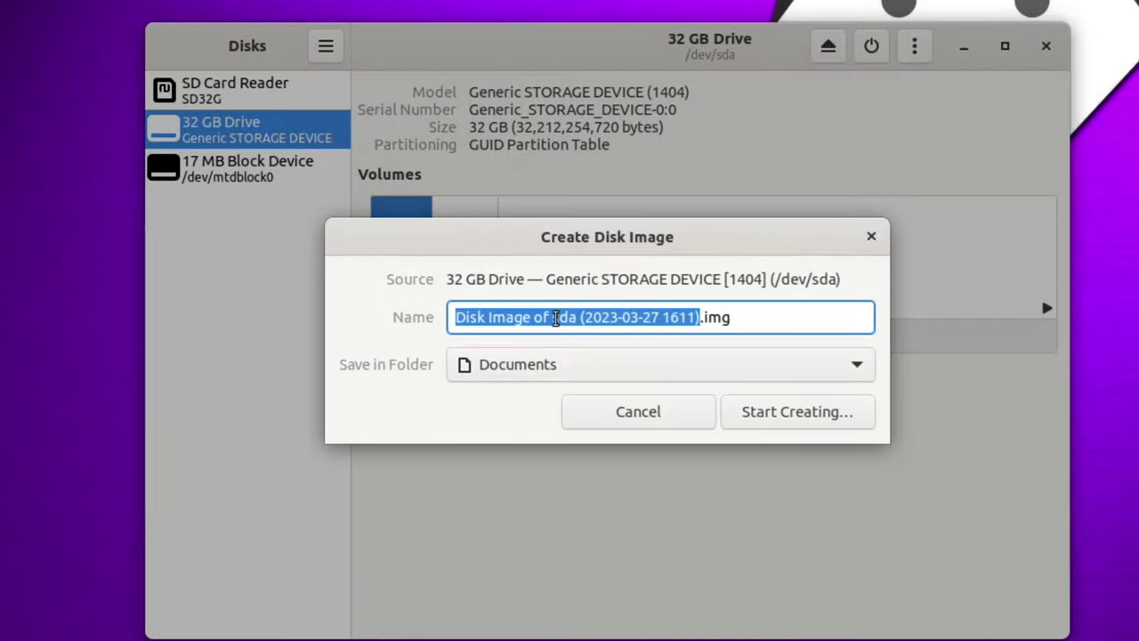
pyautogui.click(554, 318)
pyautogui.press('Left')
pyautogui.press('Left')
pyautogui.press('Left')
pyautogui.press('Left')
pyautogui.press('Left')
pyautogui.press('Left')
pyautogui.press('Left')
pyautogui.press('Left')
pyautogui.press('Left')
pyautogui.press('Left')
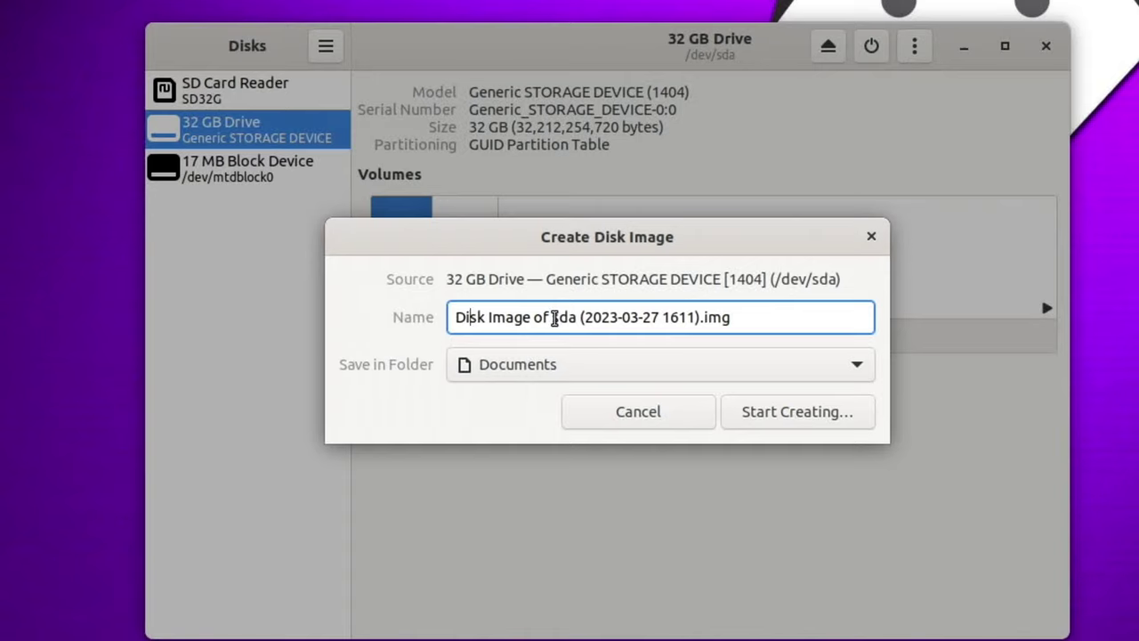
pyautogui.press('BackSpace')
pyautogui.press('BackSpace')
pyautogui.press('BackSpace')
pyautogui.press('BackSpace')
pyautogui.press('BackSpace')
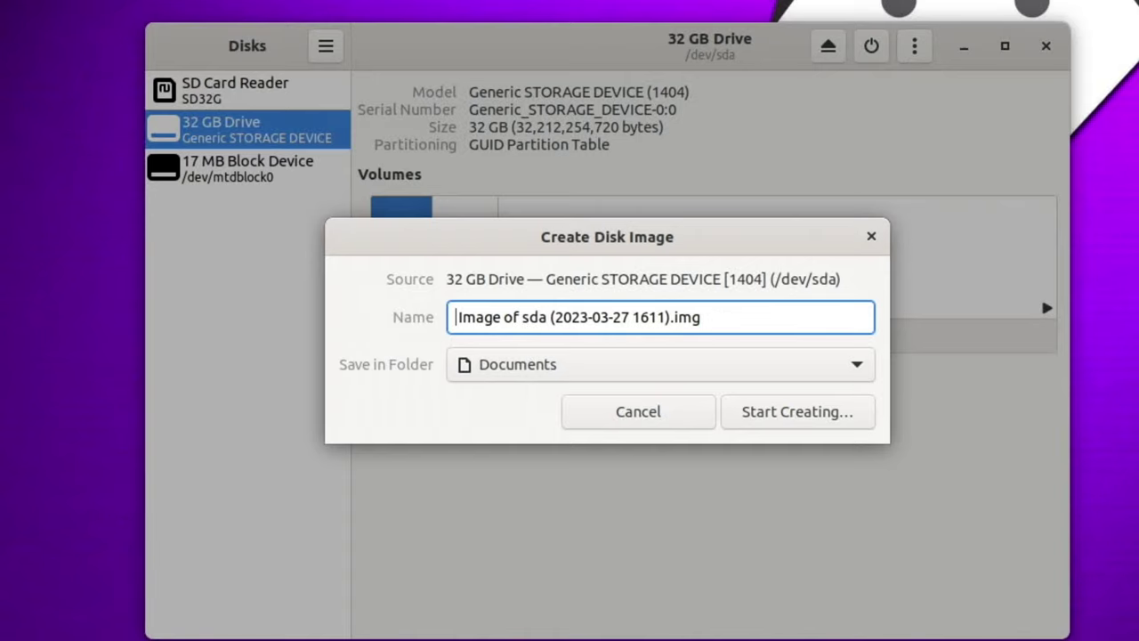
pyautogui.write('USBubu')
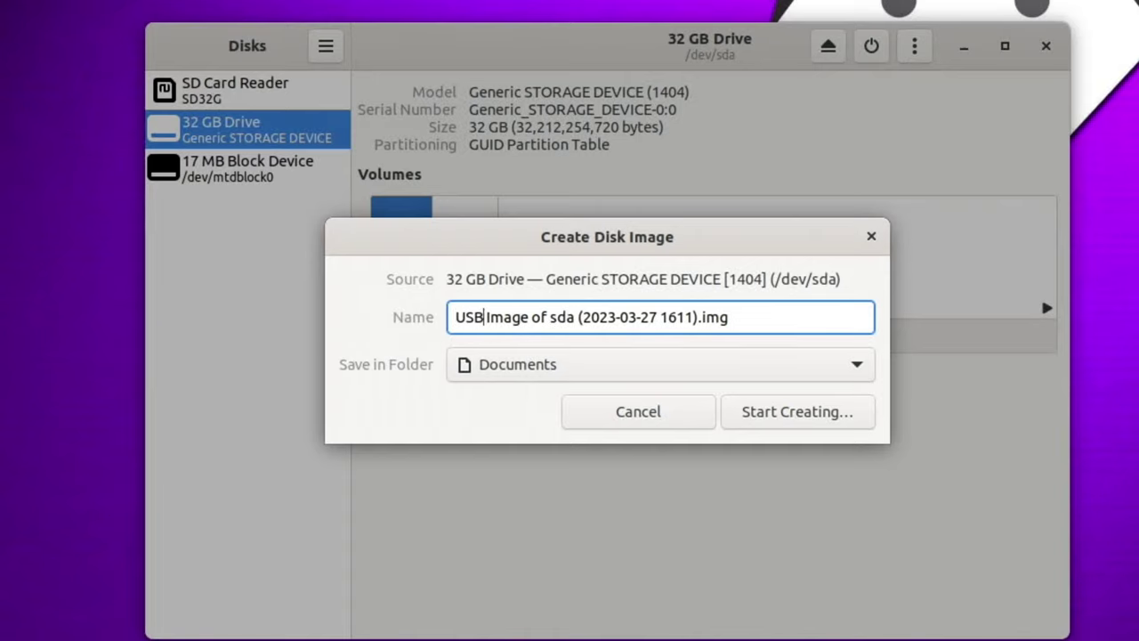
pyautogui.write('ntu')
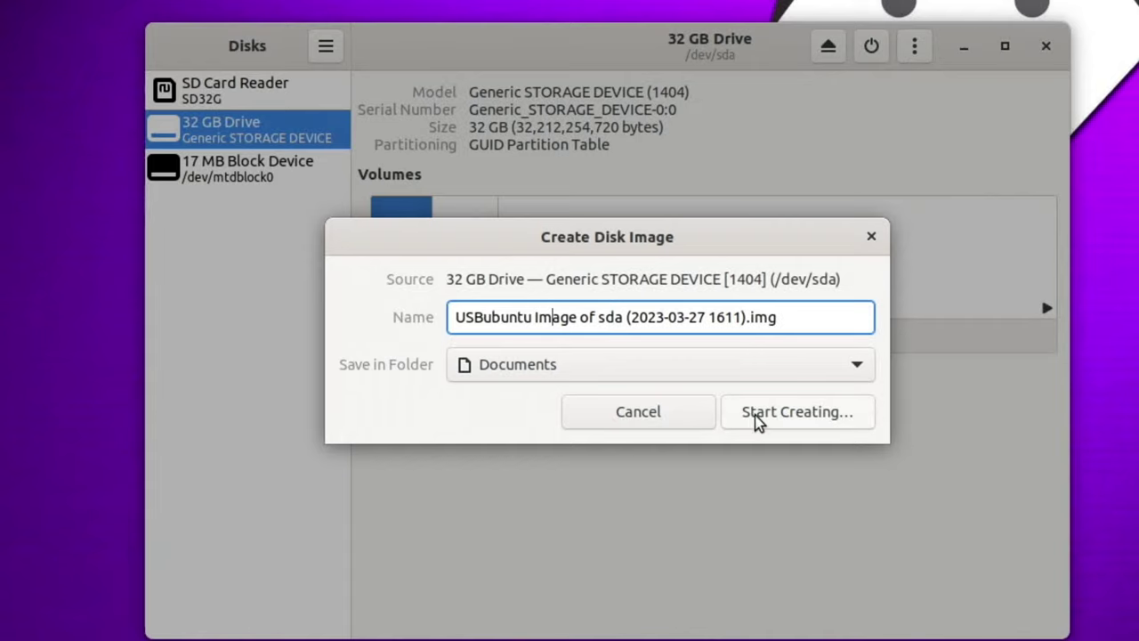
# Step: Start imaging, dismiss the 'No space left on device' error, and power off
pyautogui.click(755, 415)
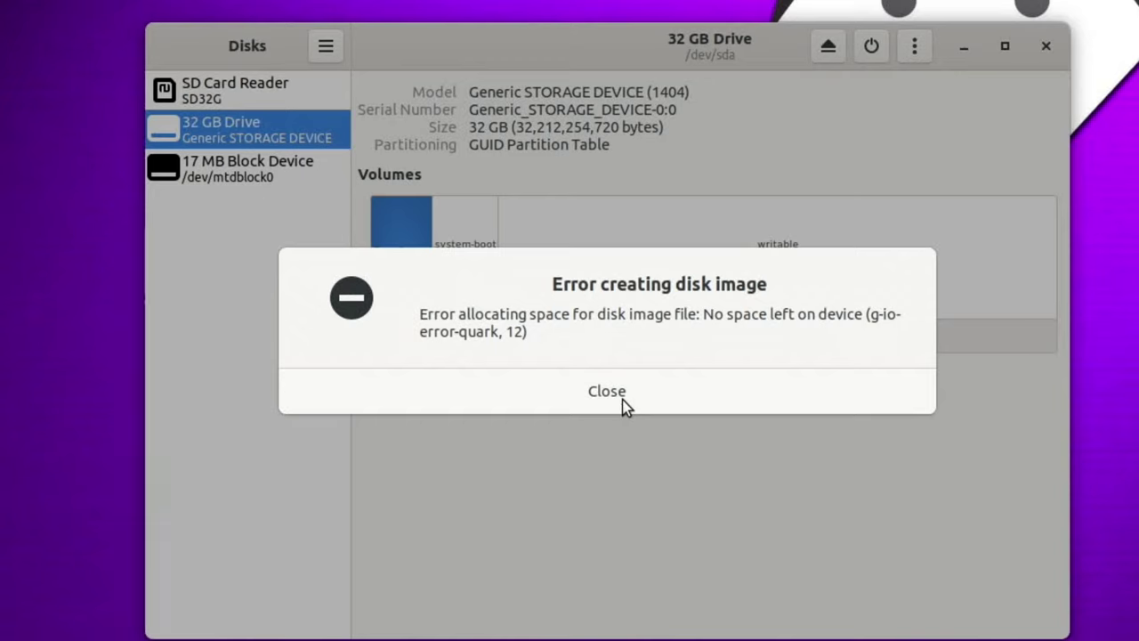
pyautogui.click(607, 393)
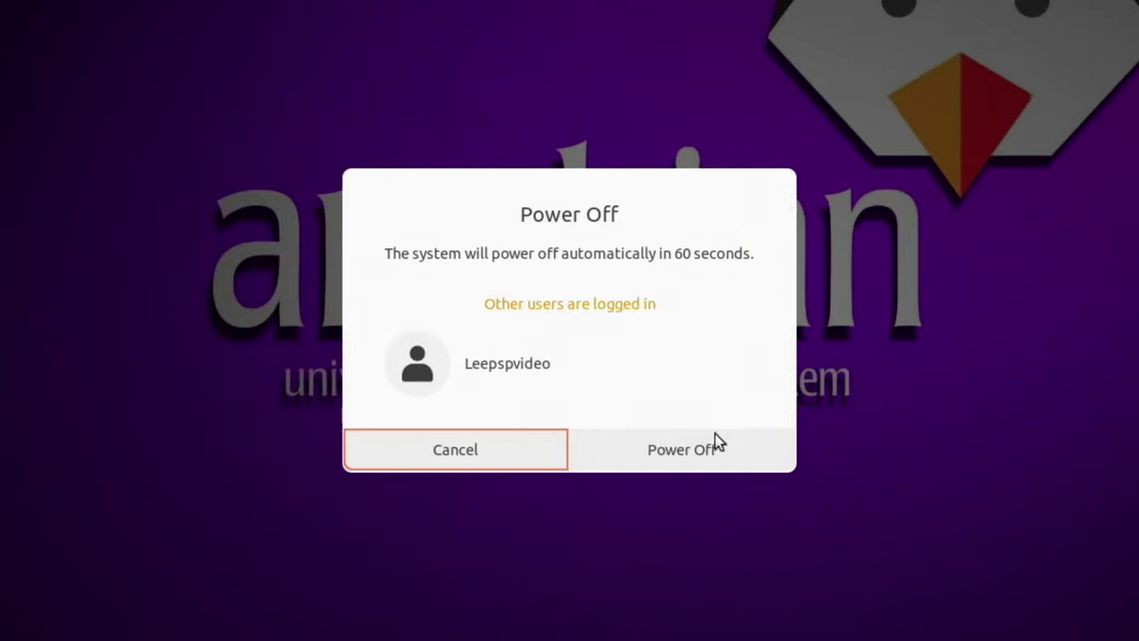
pyautogui.click(714, 445)
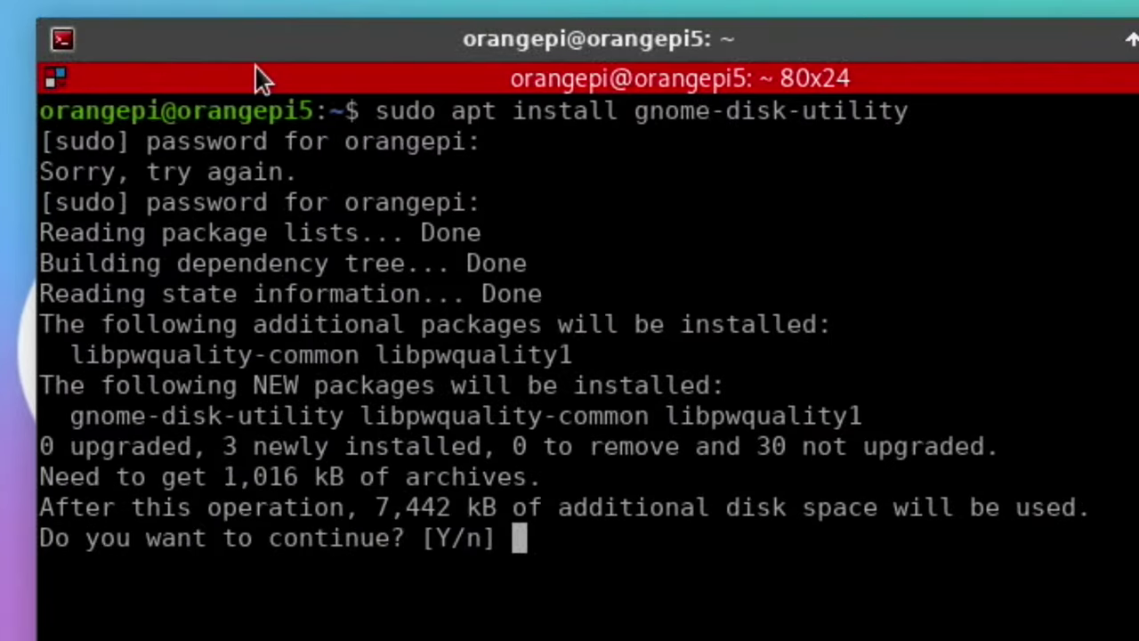
# Step: Confirm the gnome-disk-utility install with y, then launch gnome-disks from Application Finder
pyautogui.write('y')
pyautogui.press('Return')
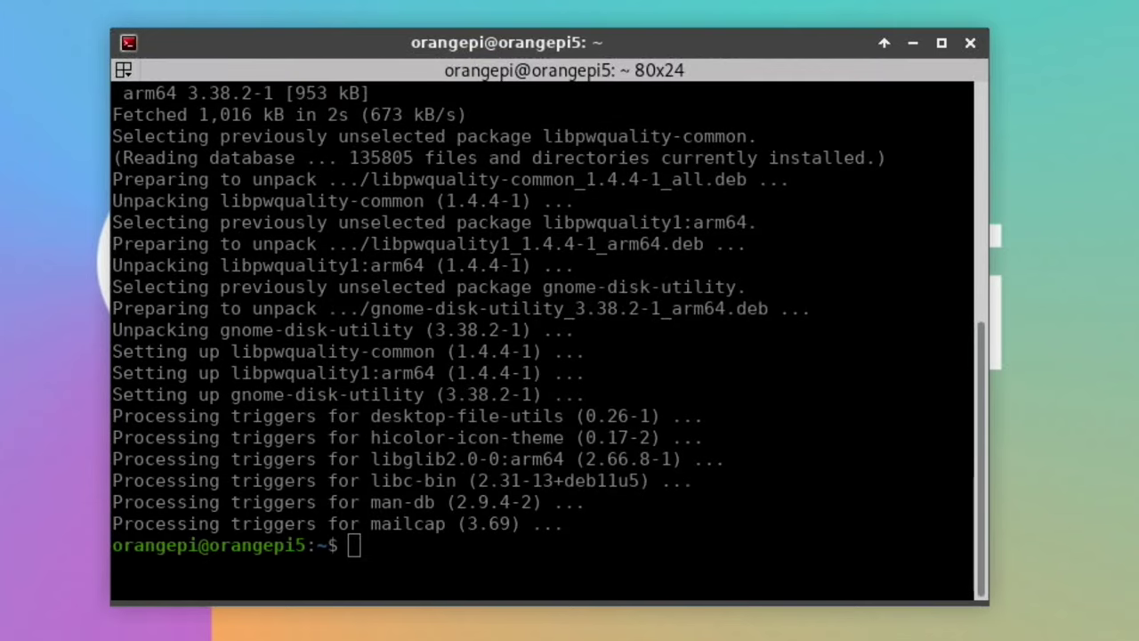
pyautogui.hotkey('alt', 'F2')
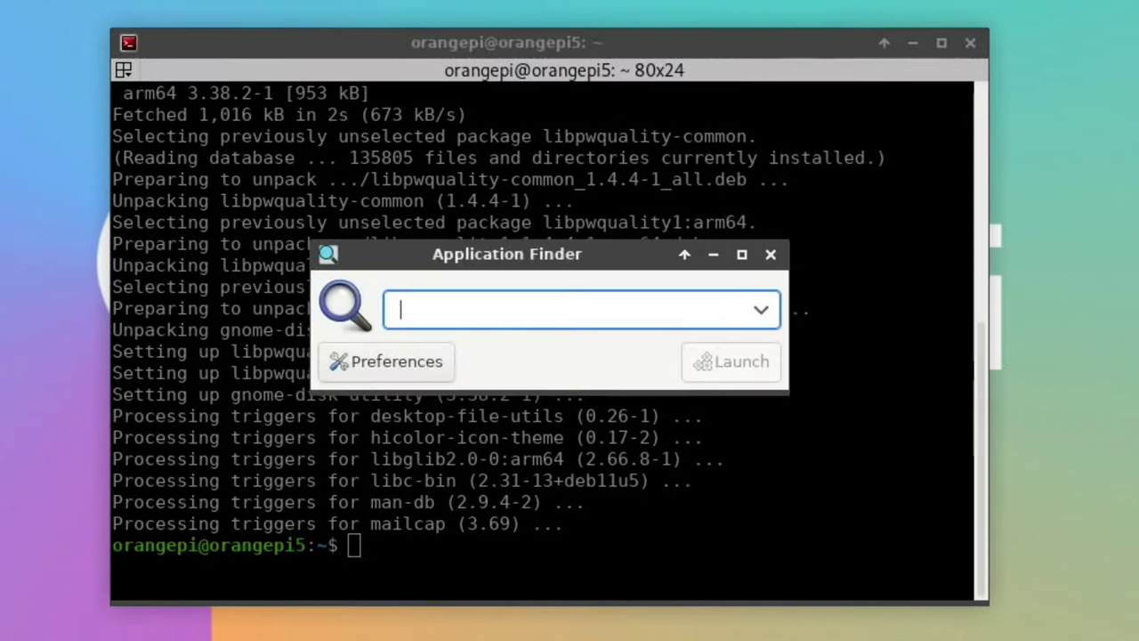
pyautogui.write('dis')
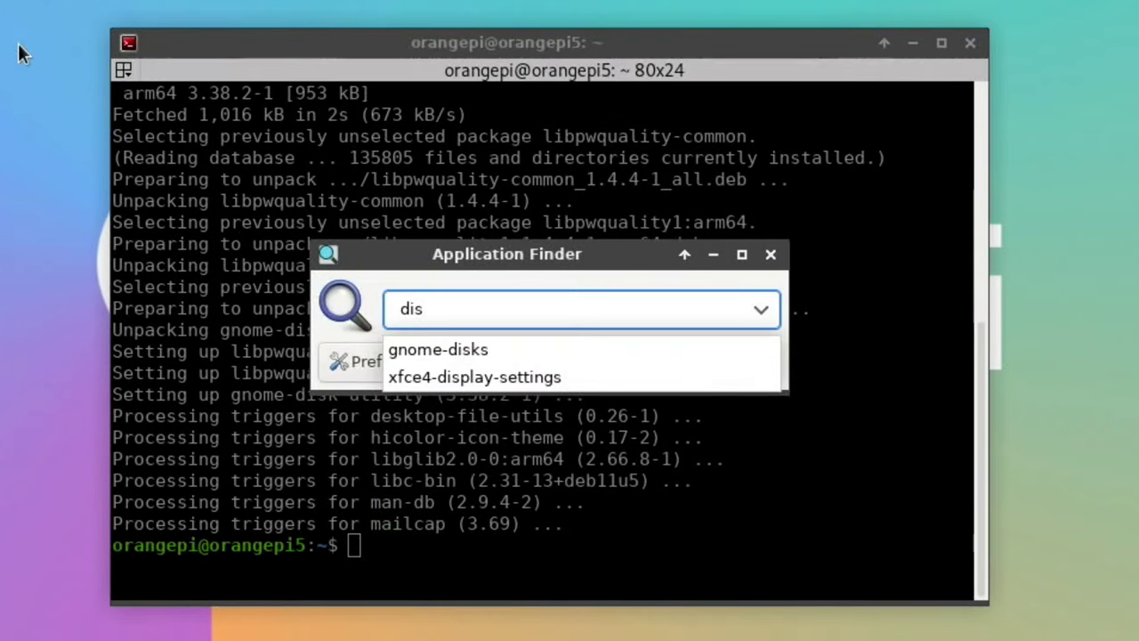
pyautogui.click(409, 343)
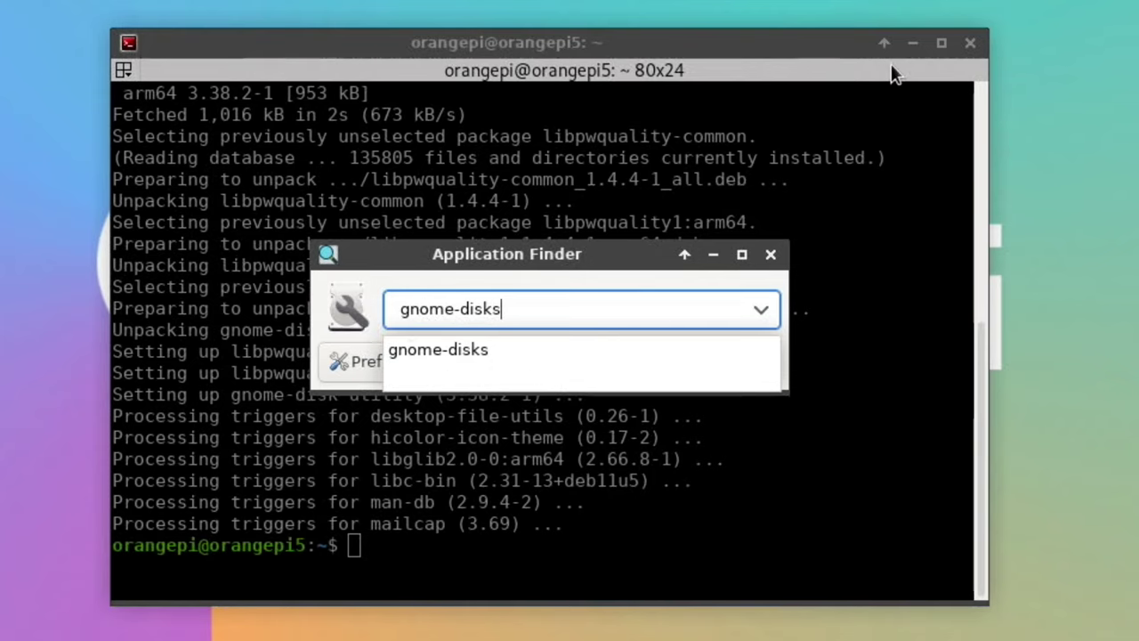
pyautogui.click(480, 349)
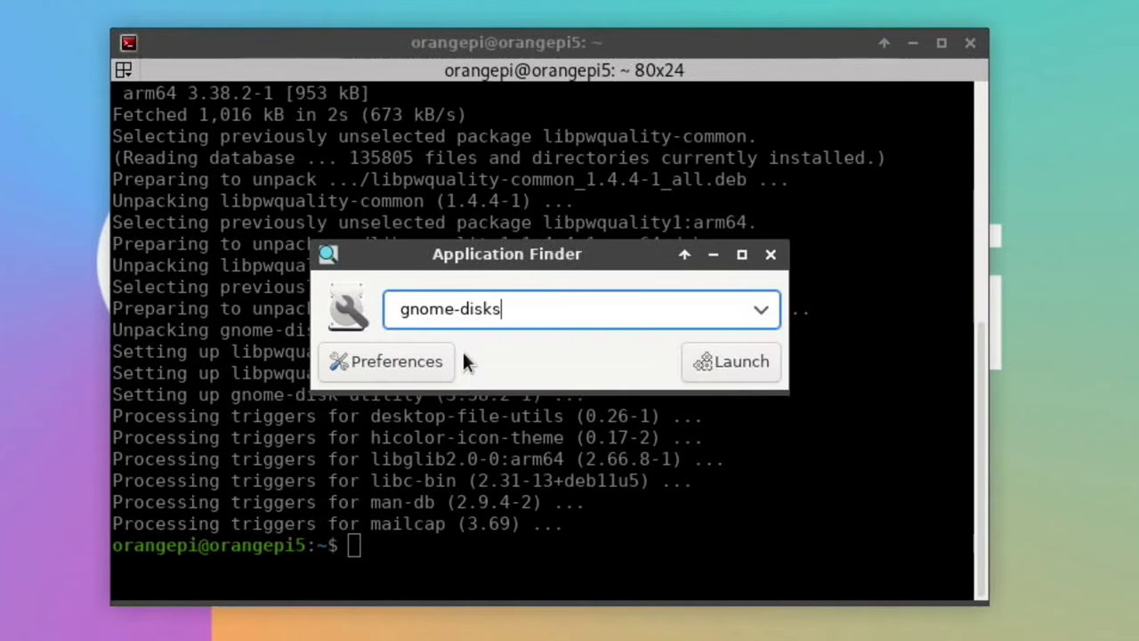
pyautogui.click(692, 370)
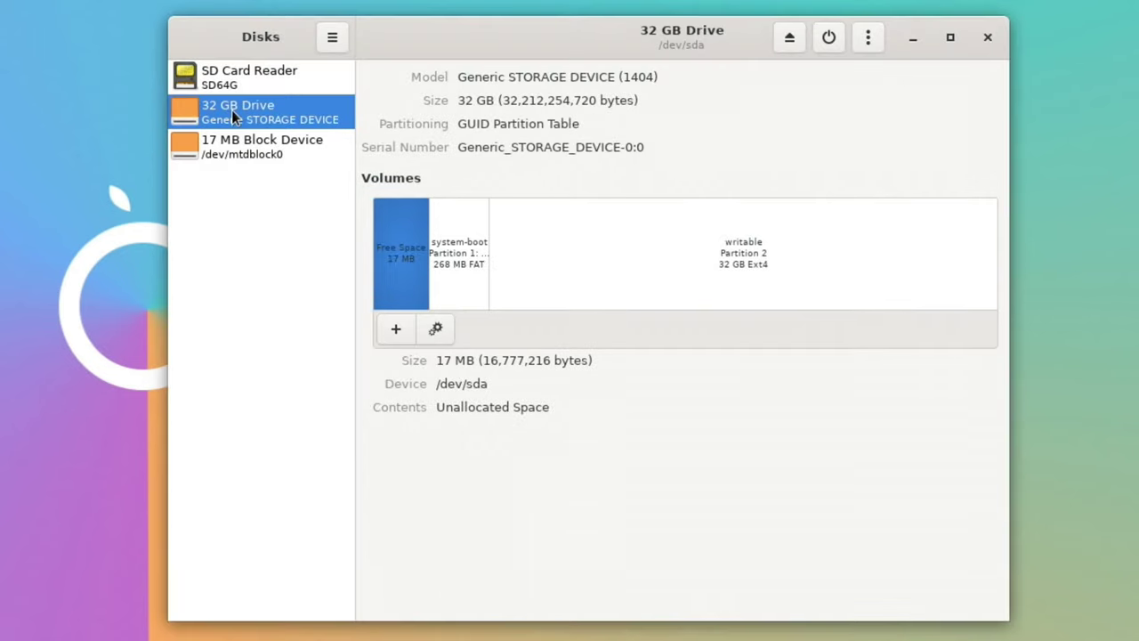
# Step: Create a 'USBubuntu Image of sda' disk image of the 32 GB drive in Documents
pyautogui.click(869, 39)
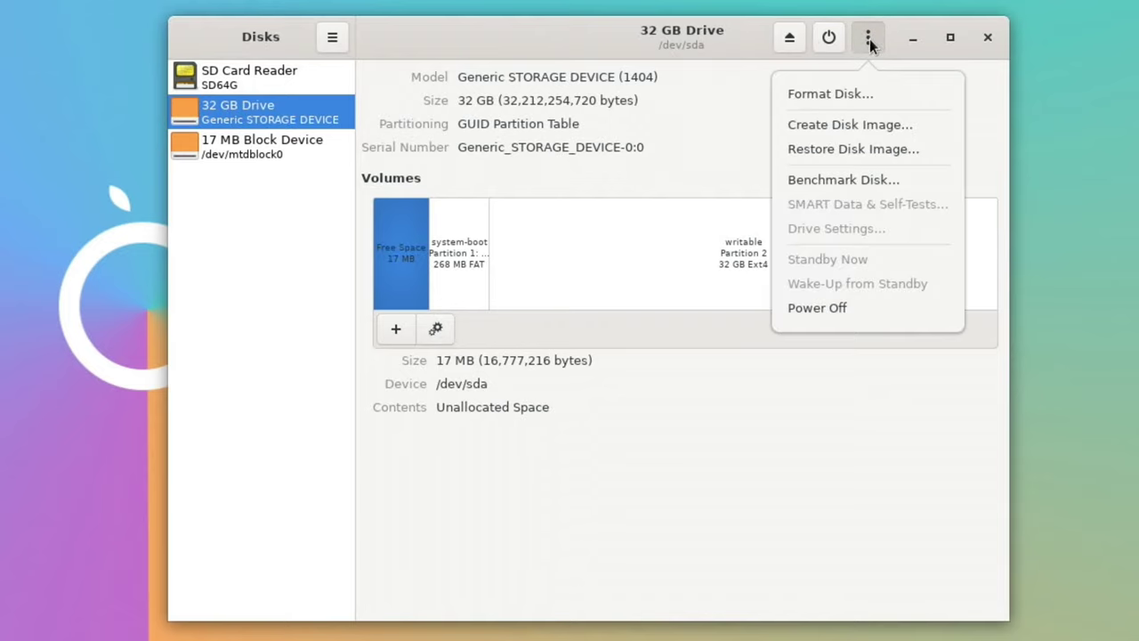
pyautogui.click(849, 125)
pyautogui.write('USB')
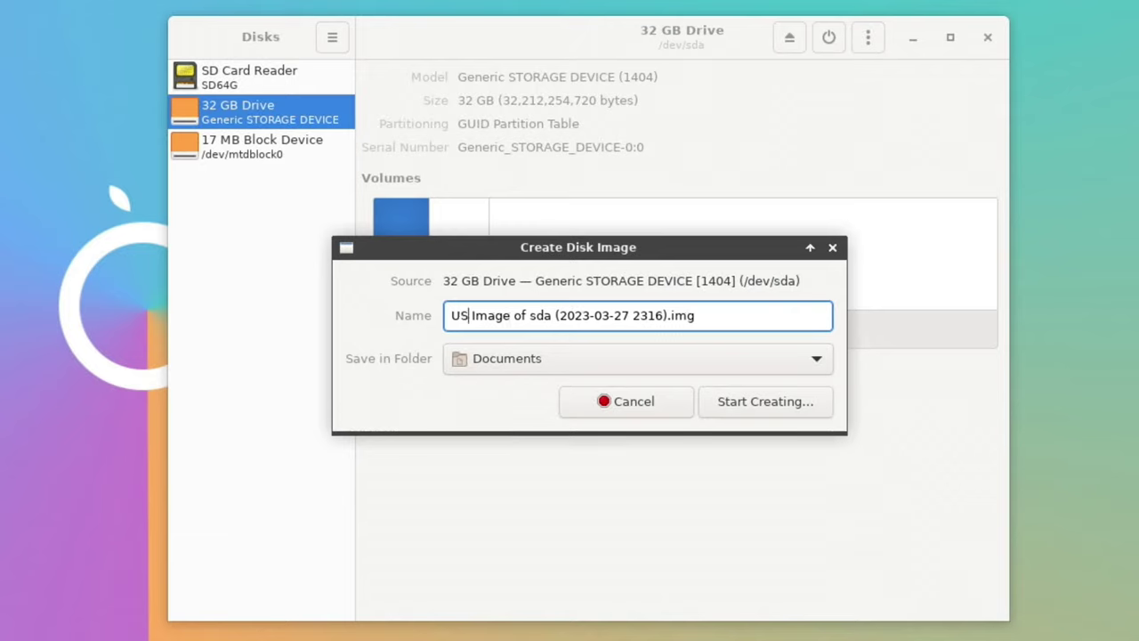
pyautogui.write('ubuntu')
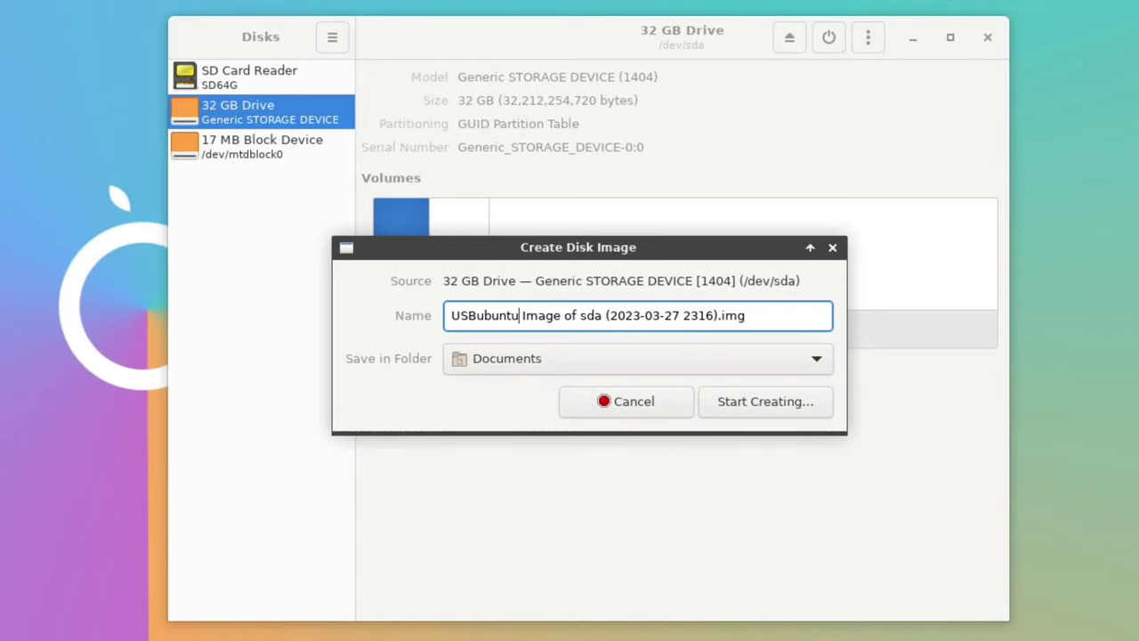
pyautogui.click(728, 404)
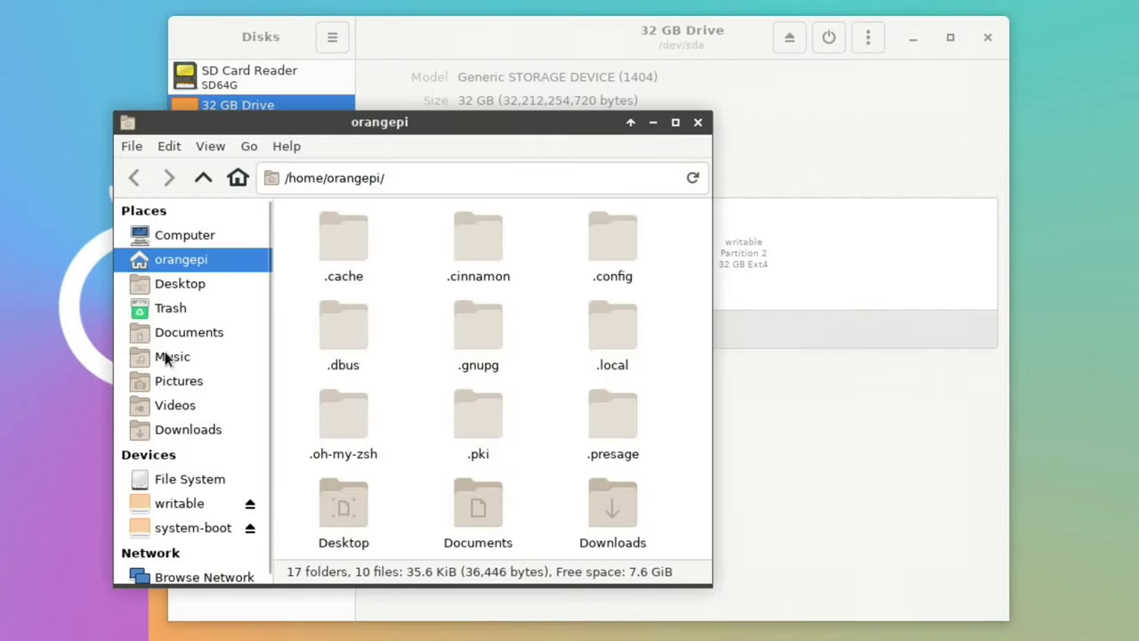
# Step: Check the Properties of the 30.0 GiB USBubuntu .img file in Documents
pyautogui.click(160, 338)
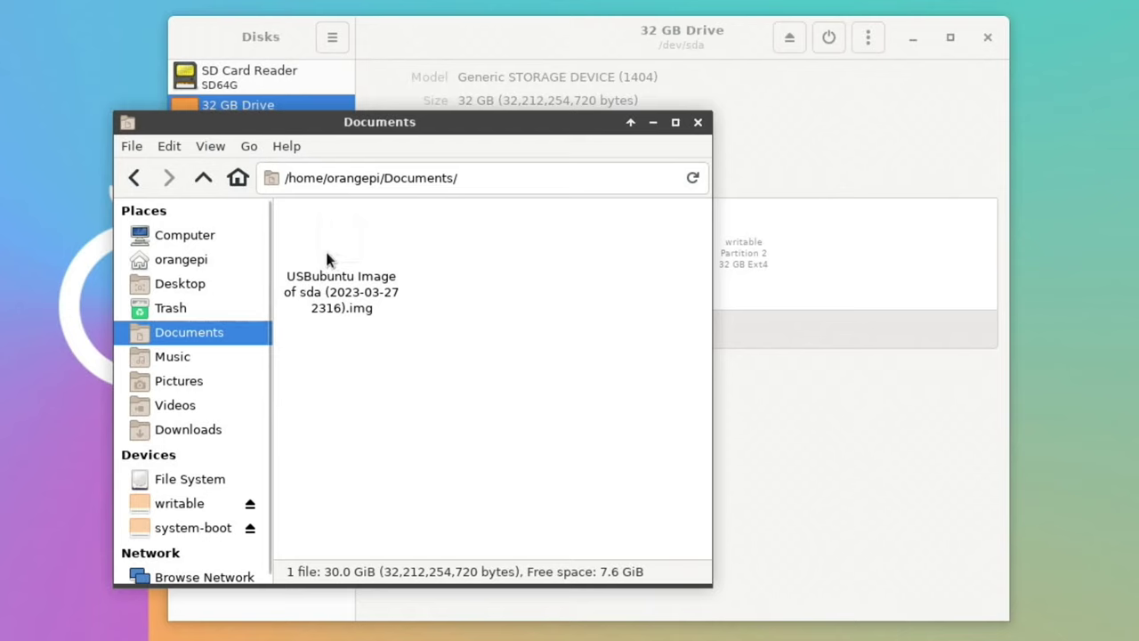
pyautogui.rightClick(326, 258)
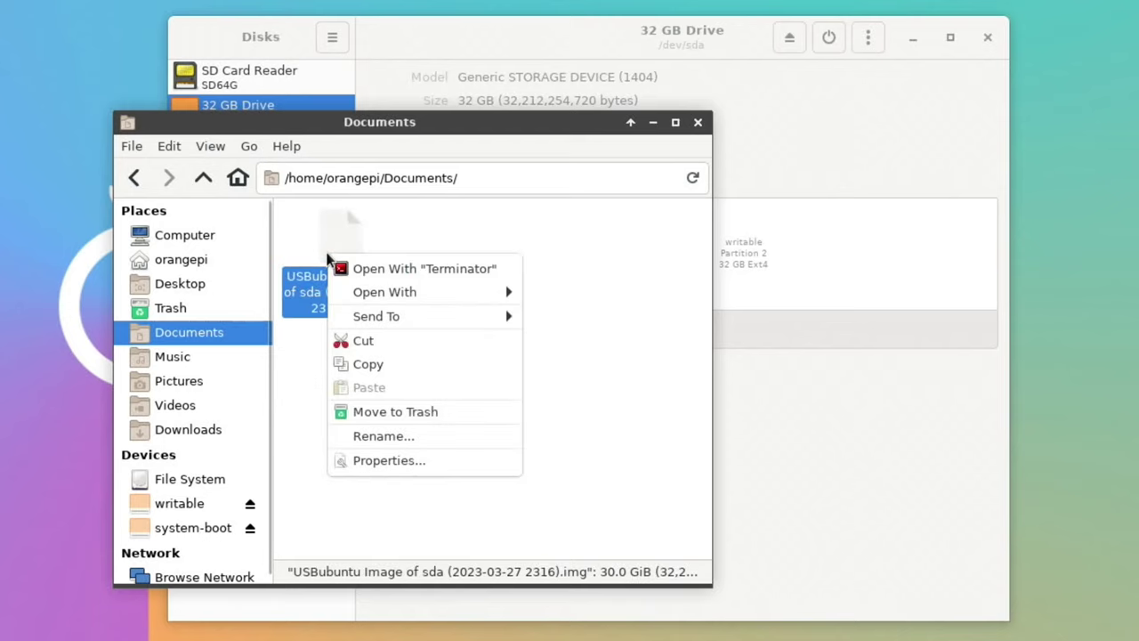
pyautogui.click(374, 461)
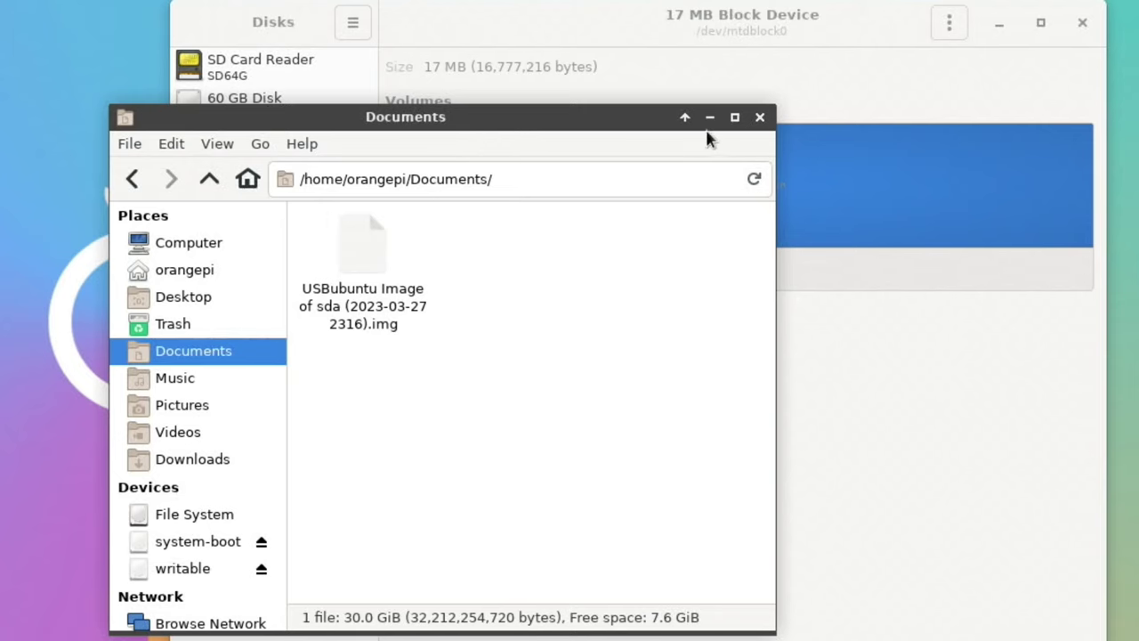
# Step: Close Thunar and choose the USBubuntu image to restore onto the 60 GB Disk
pyautogui.click(760, 116)
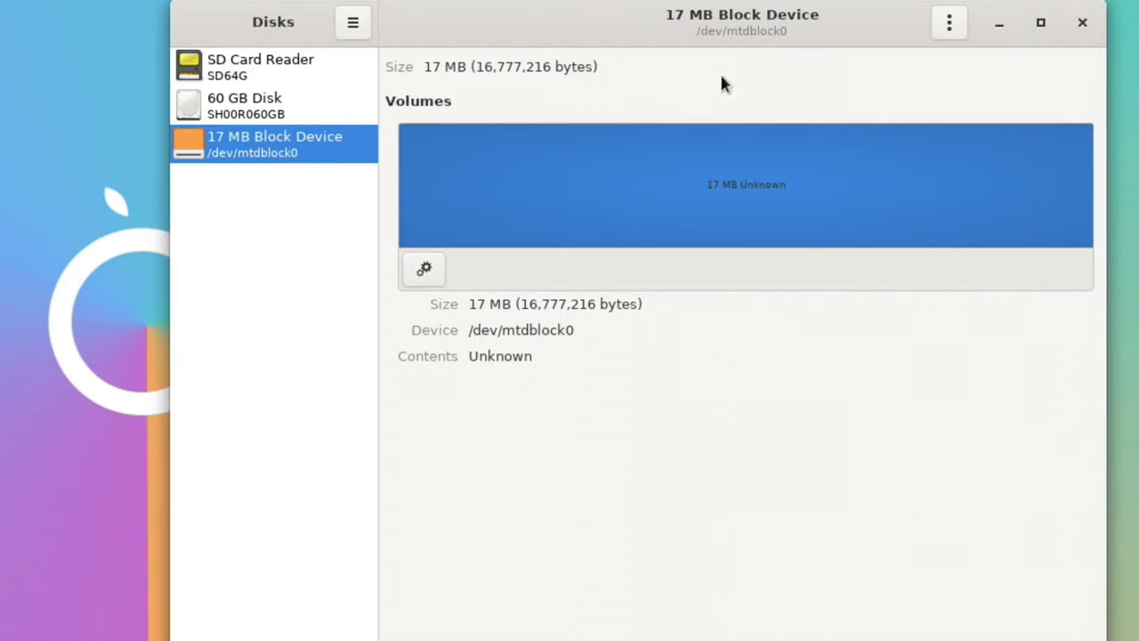
pyautogui.click(205, 116)
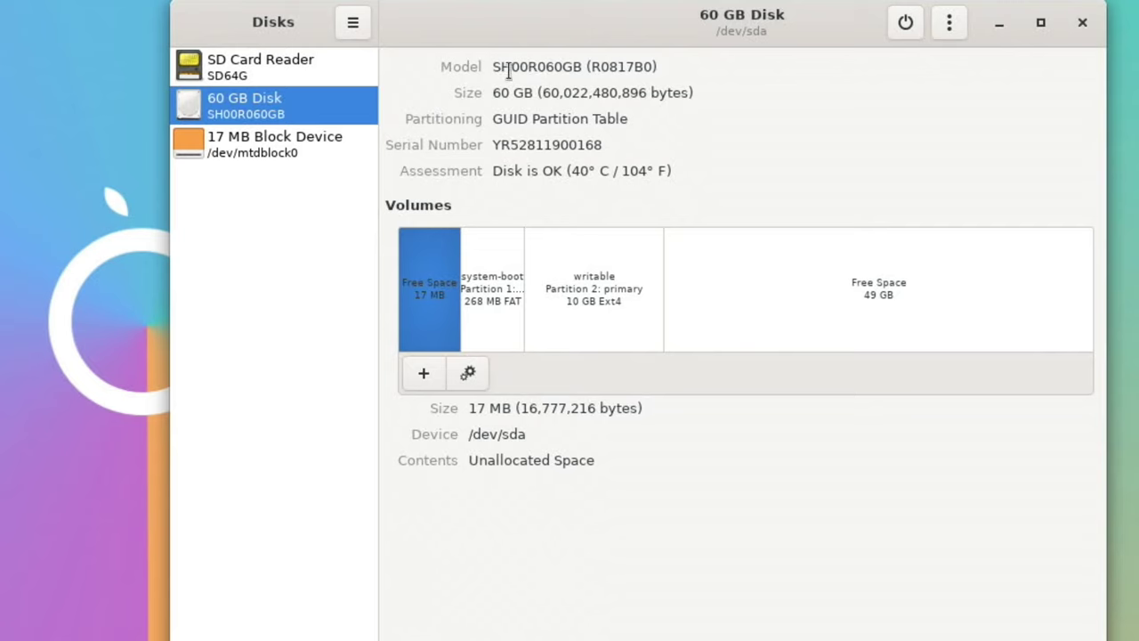
pyautogui.click(945, 31)
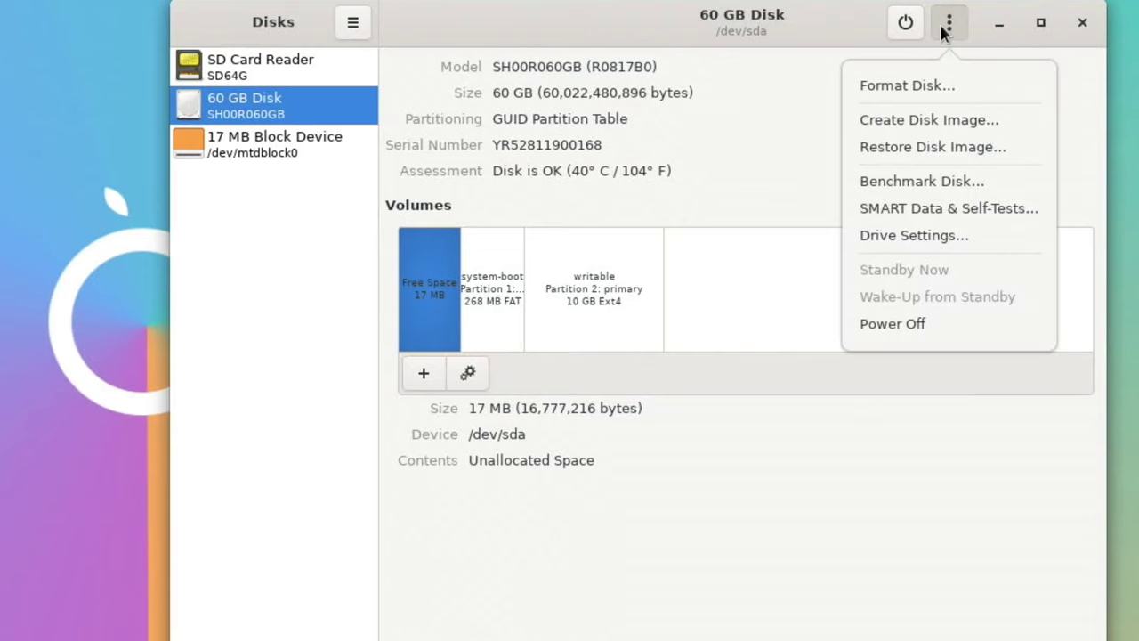
pyautogui.click(906, 144)
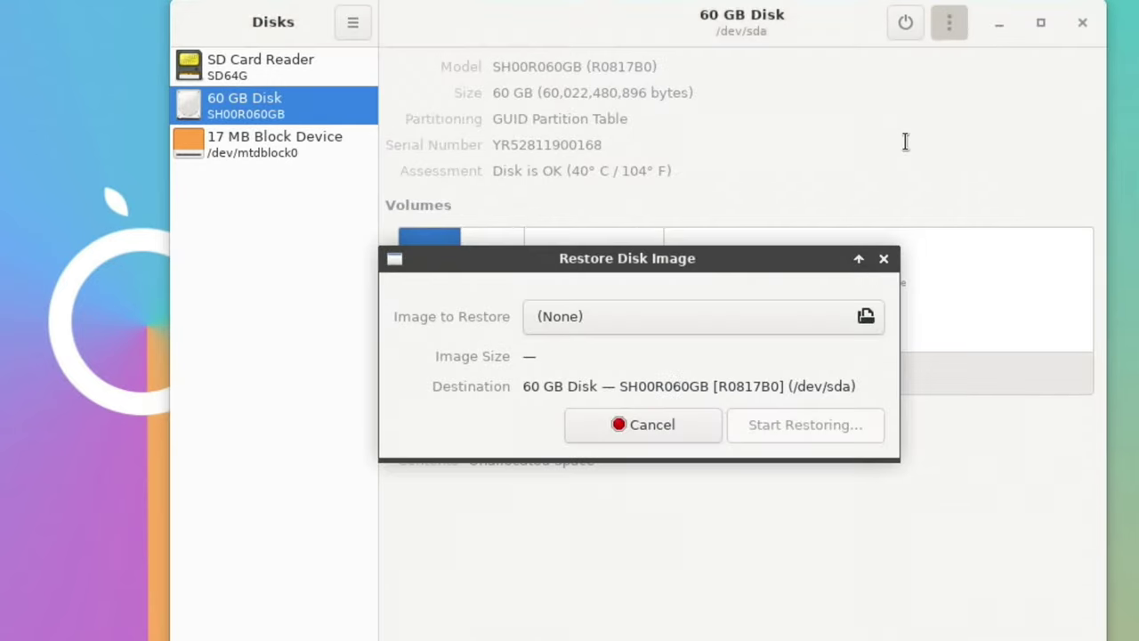
pyautogui.click(747, 329)
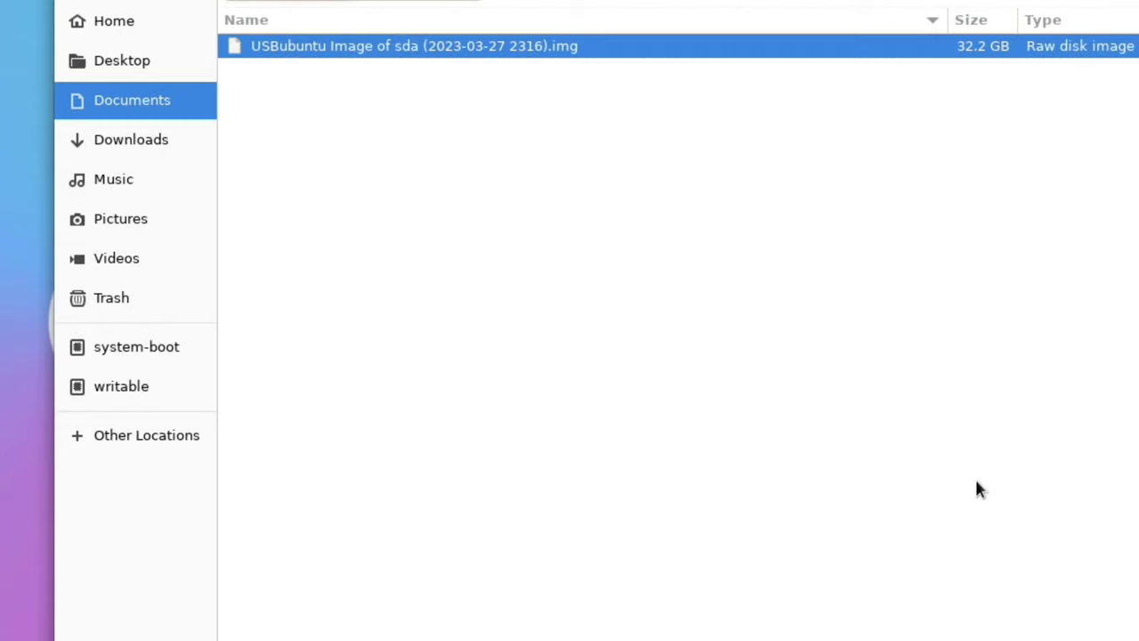
pyautogui.press('Return')
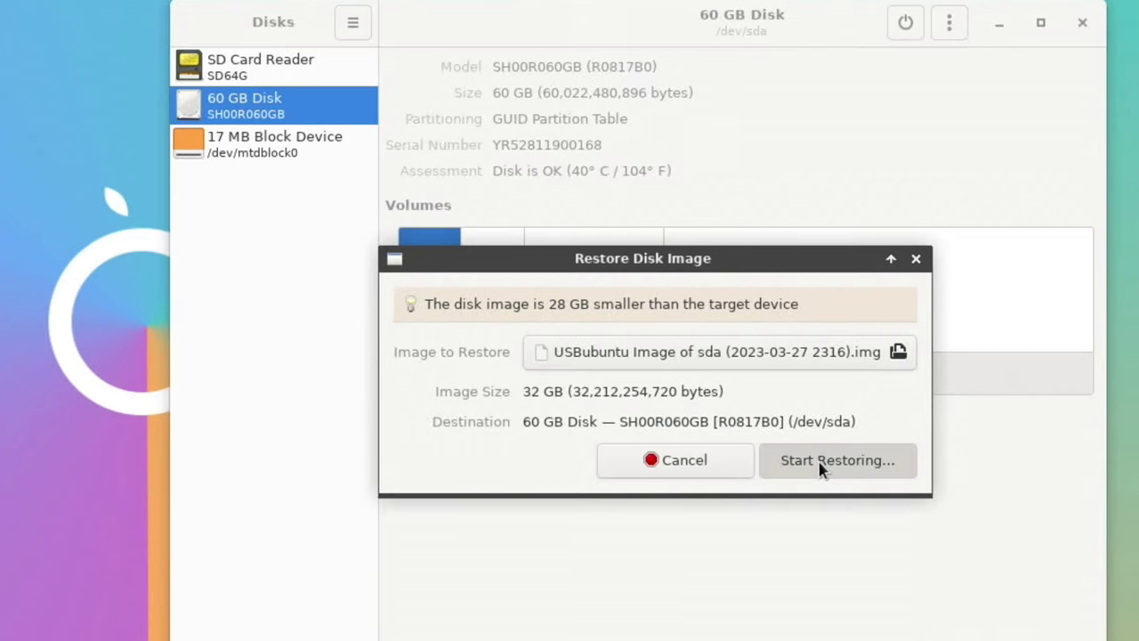
# Step: Start the restore, dismiss the input/output error, and close Disks
pyautogui.click(820, 464)
pyautogui.click(760, 539)
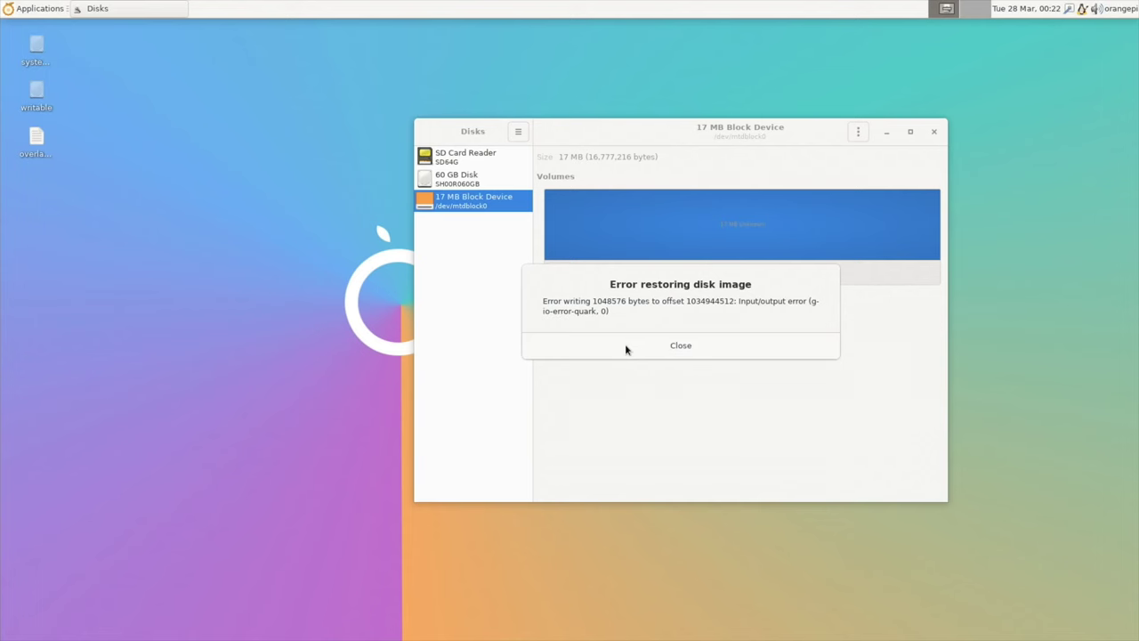
pyautogui.click(658, 347)
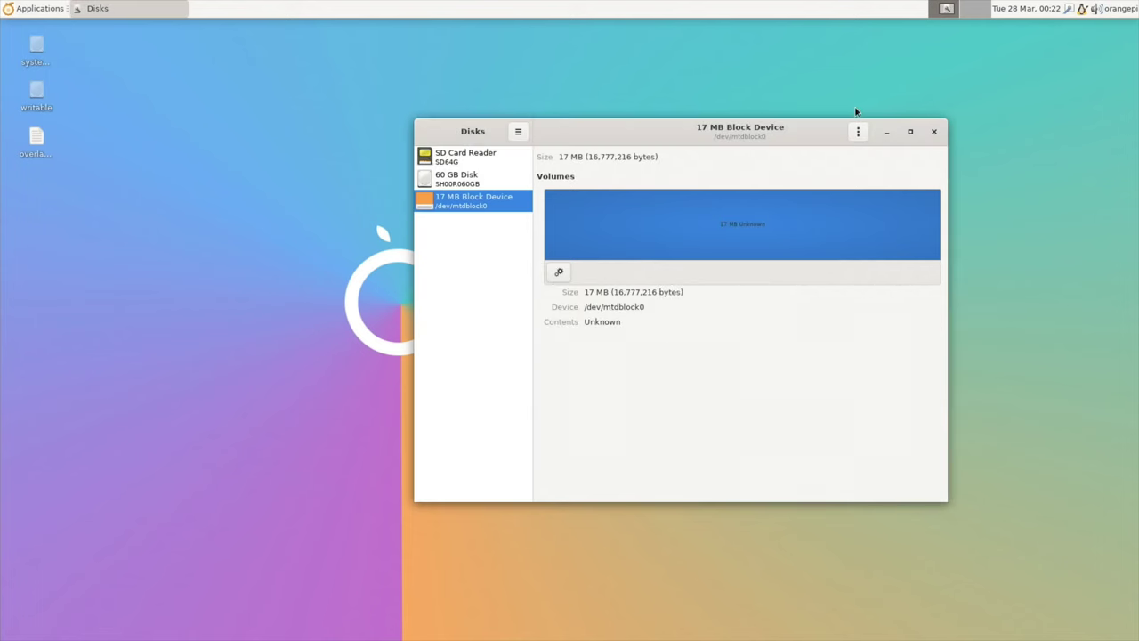
pyautogui.click(934, 133)
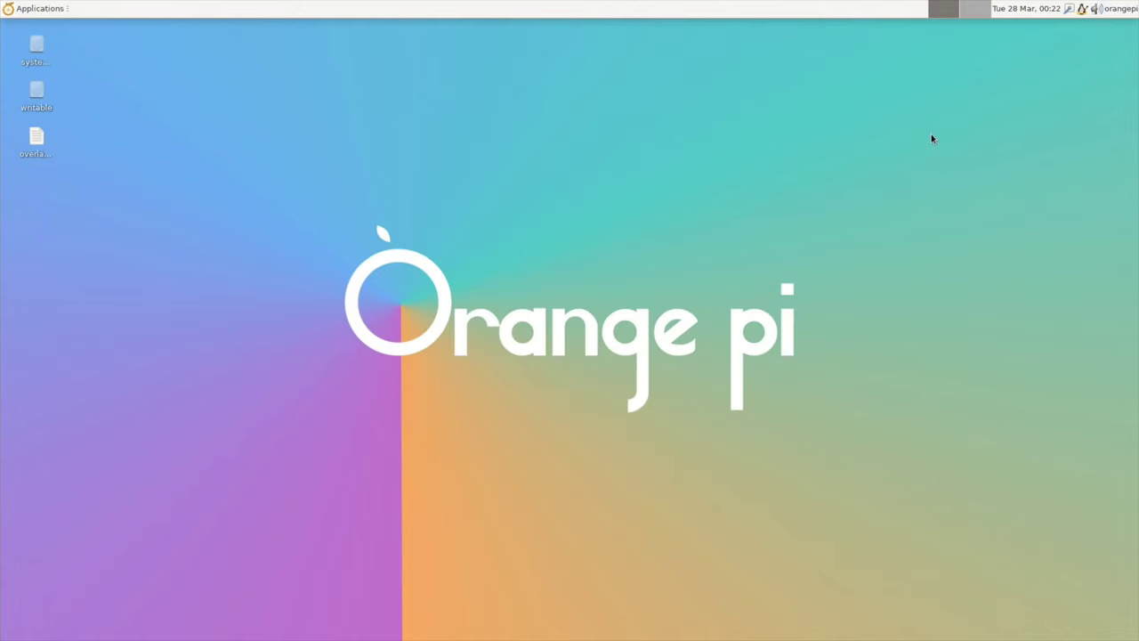
# Step: Launch balenaEtcher and select the USBubuntu .img in Documents as the source
pyautogui.click(59, 9)
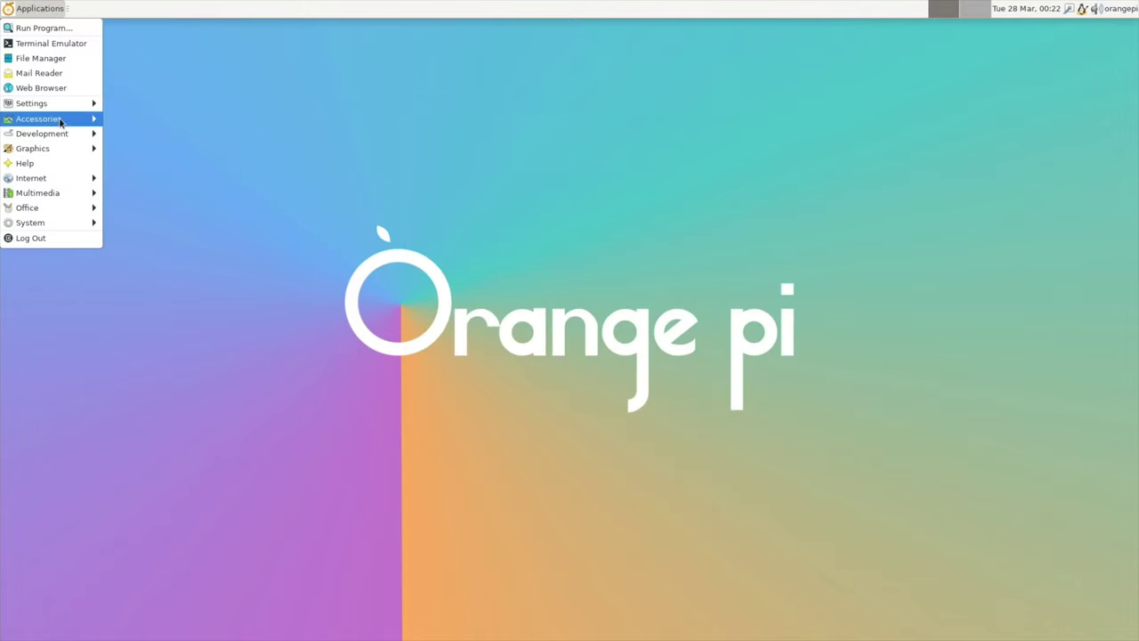
pyautogui.moveTo(61, 123)
pyautogui.click(122, 134)
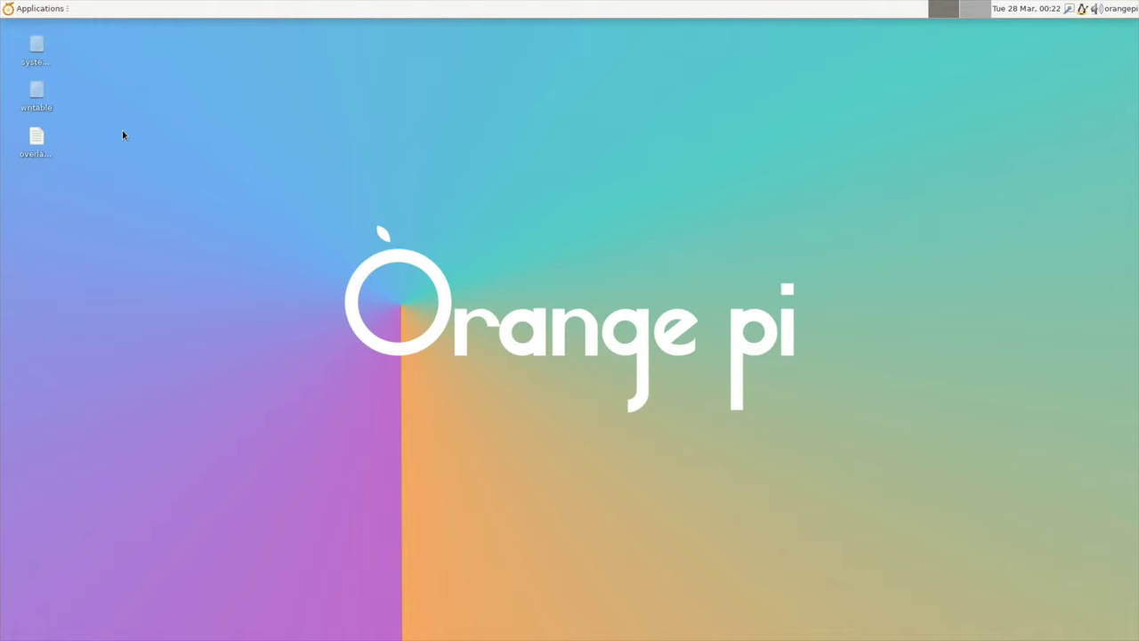
pyautogui.click(445, 356)
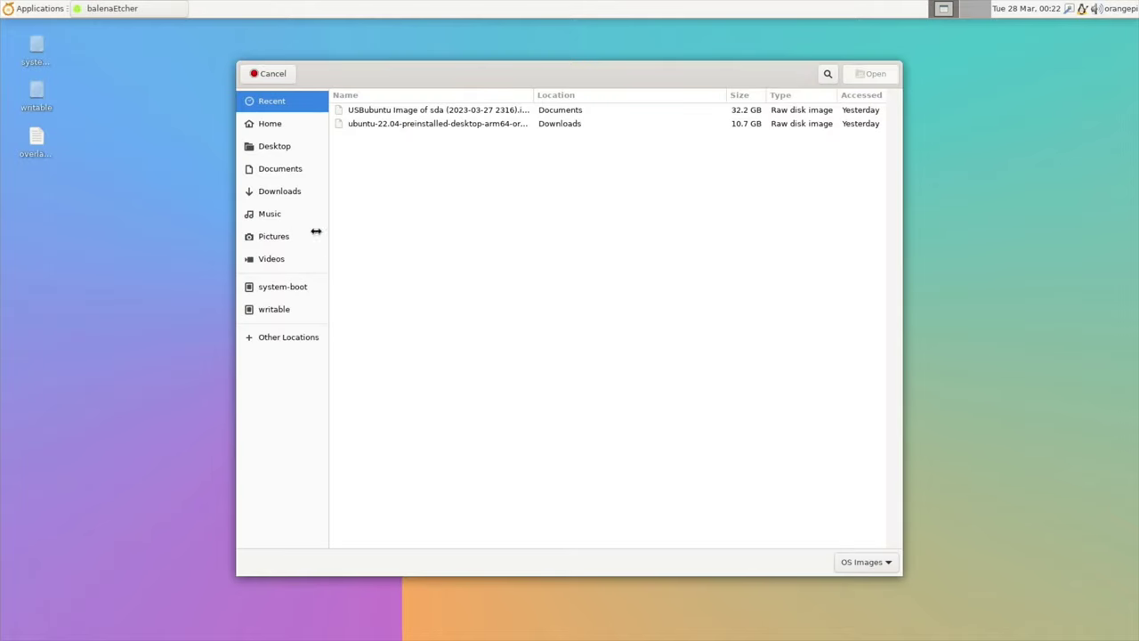
pyautogui.click(285, 170)
pyautogui.doubleClick(412, 139)
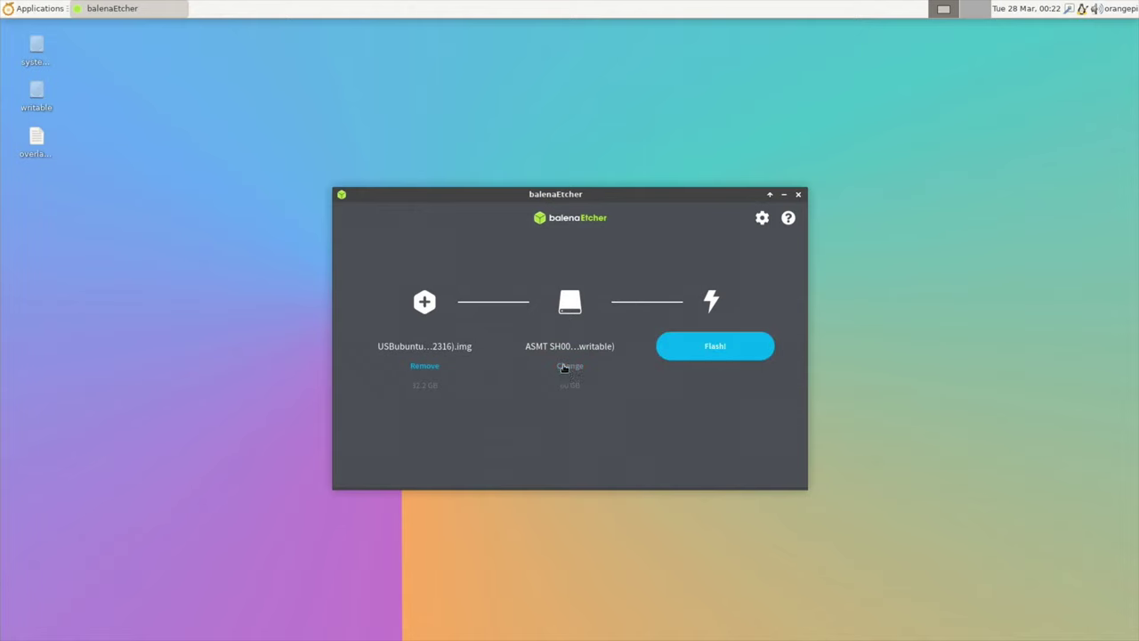
# Step: Target the 60 GB ASMT drive and start flashing
pyautogui.click(569, 367)
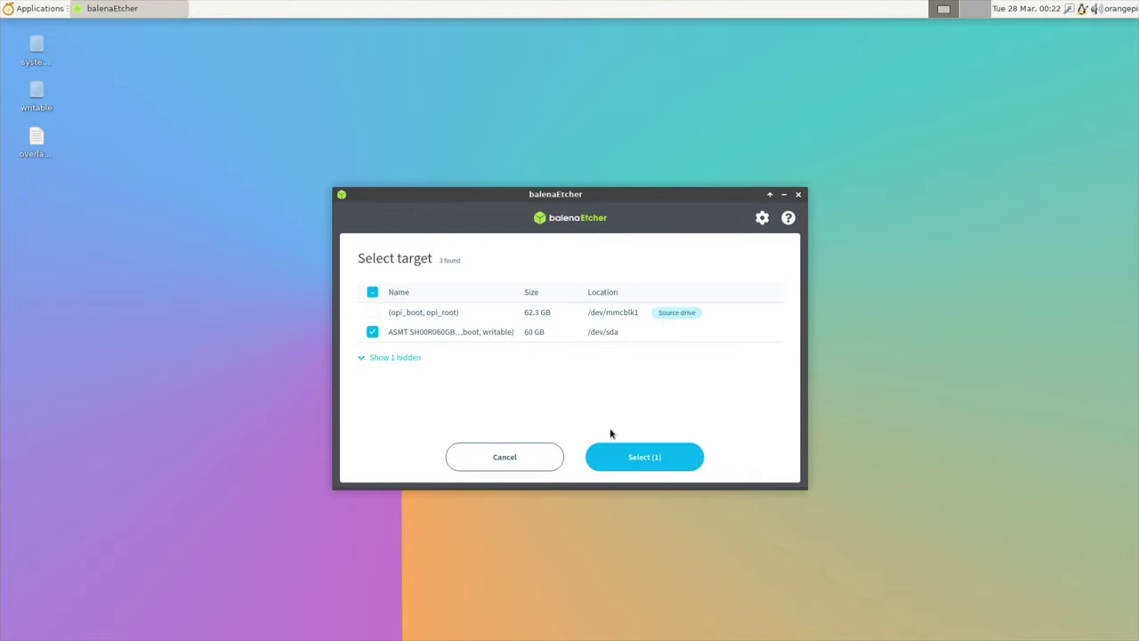
pyautogui.click(656, 461)
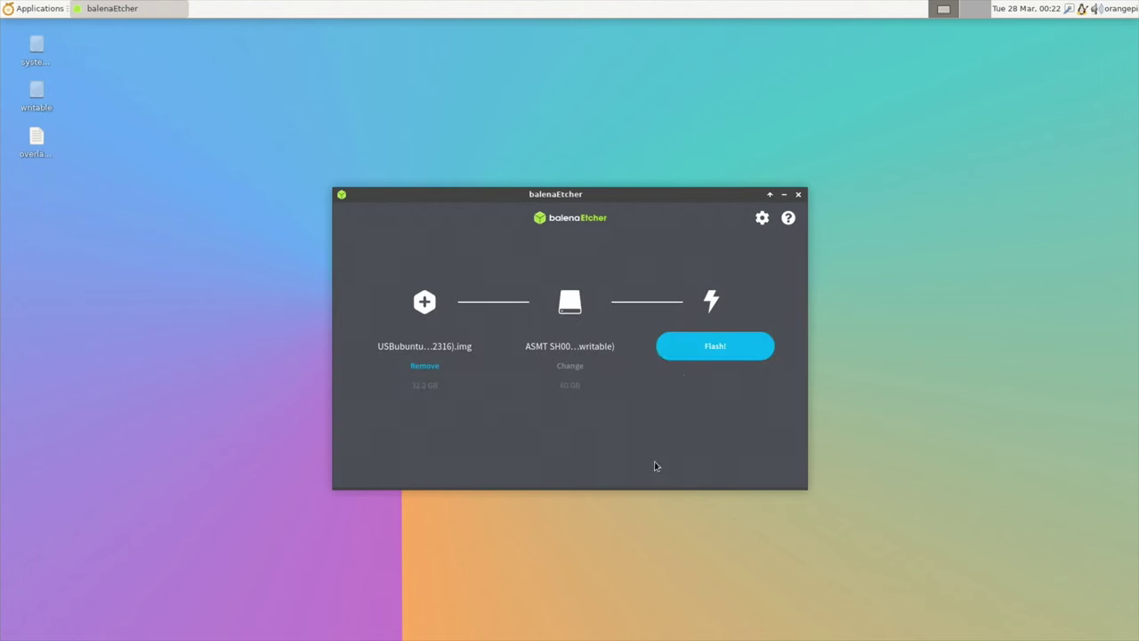
pyautogui.click(692, 354)
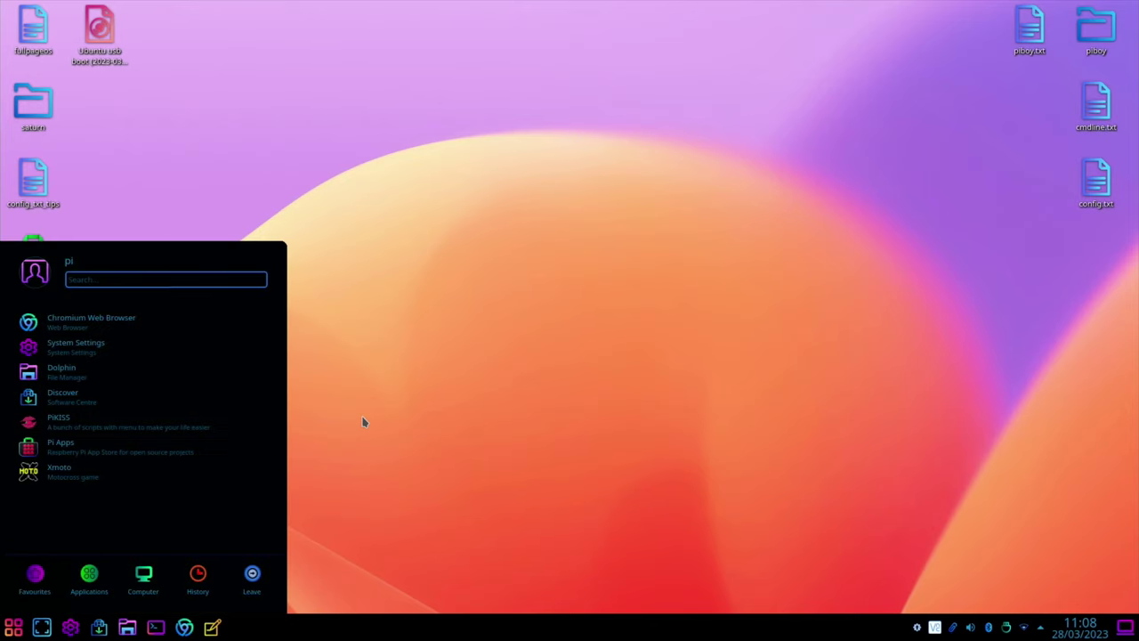
# Step: Open Disks, select the 32 GB Drive, and cancel the Create Disk Image dialog
pyautogui.write('displ')
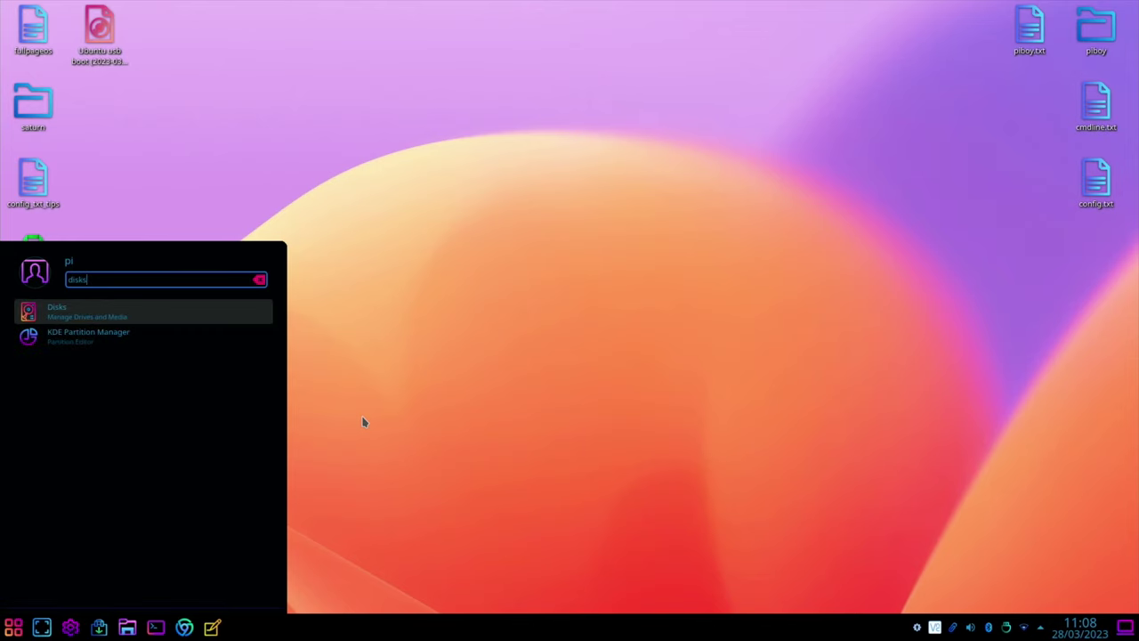
pyautogui.click(139, 318)
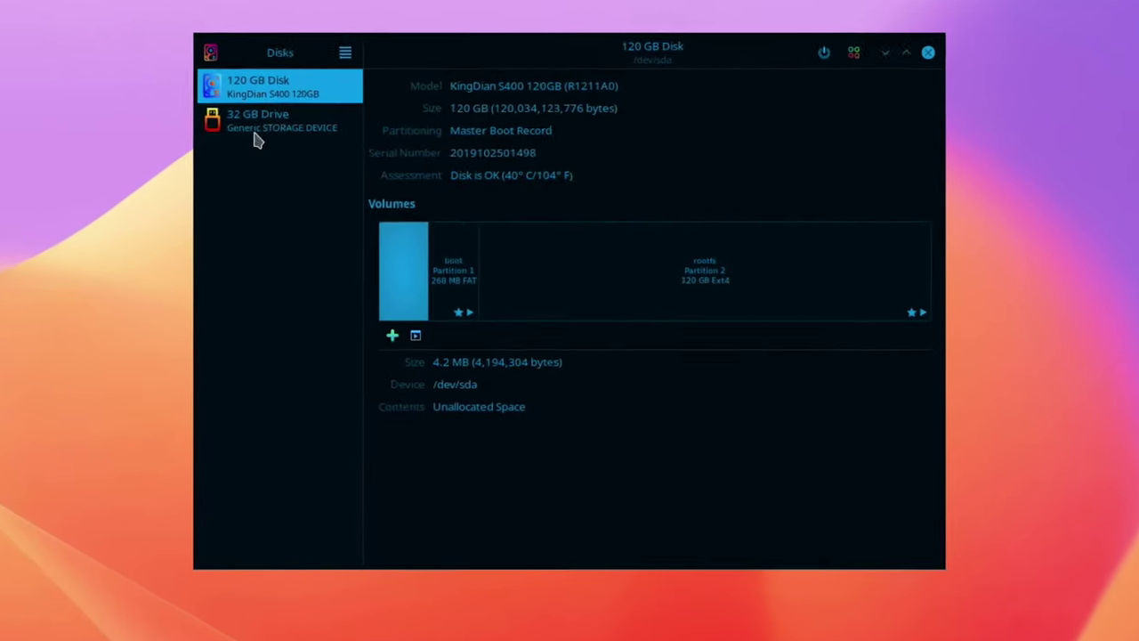
pyautogui.click(238, 116)
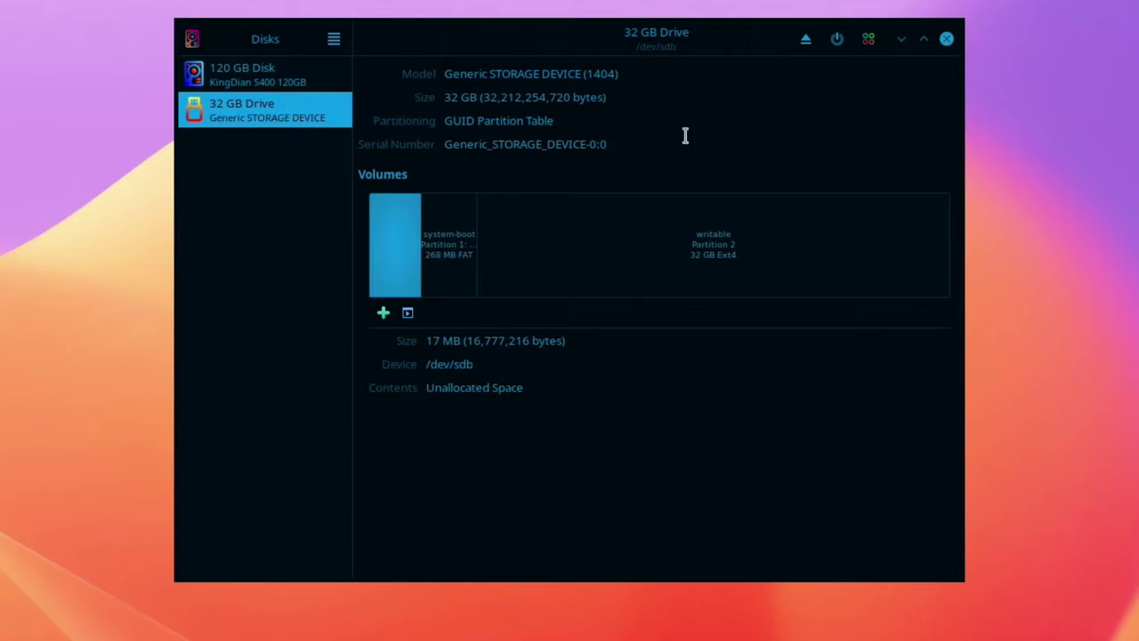
pyautogui.click(866, 44)
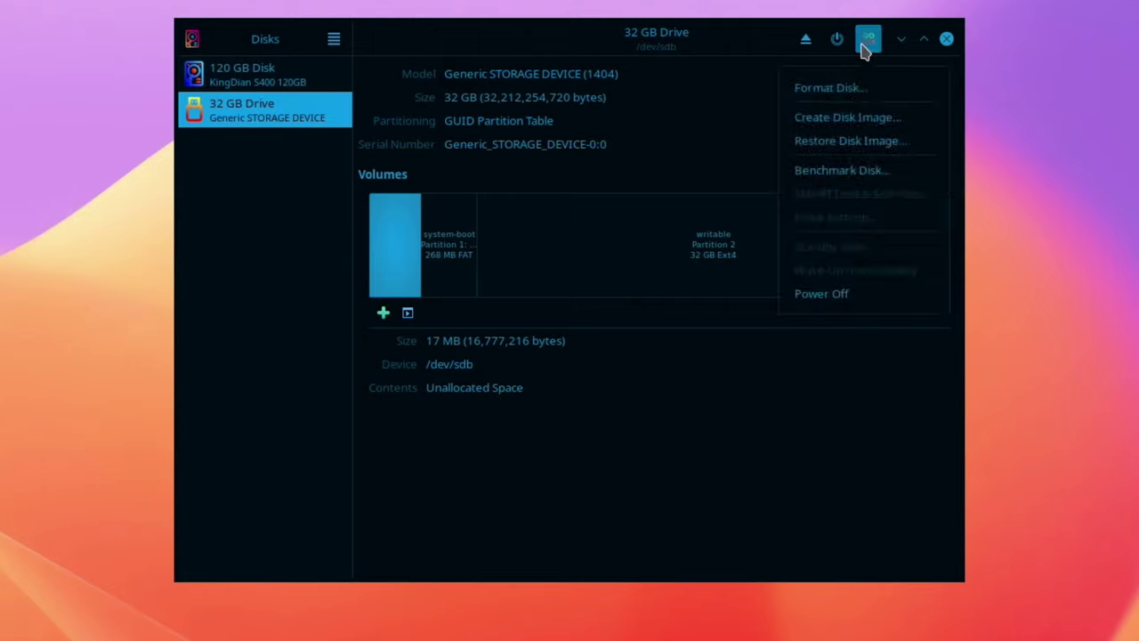
pyautogui.click(861, 118)
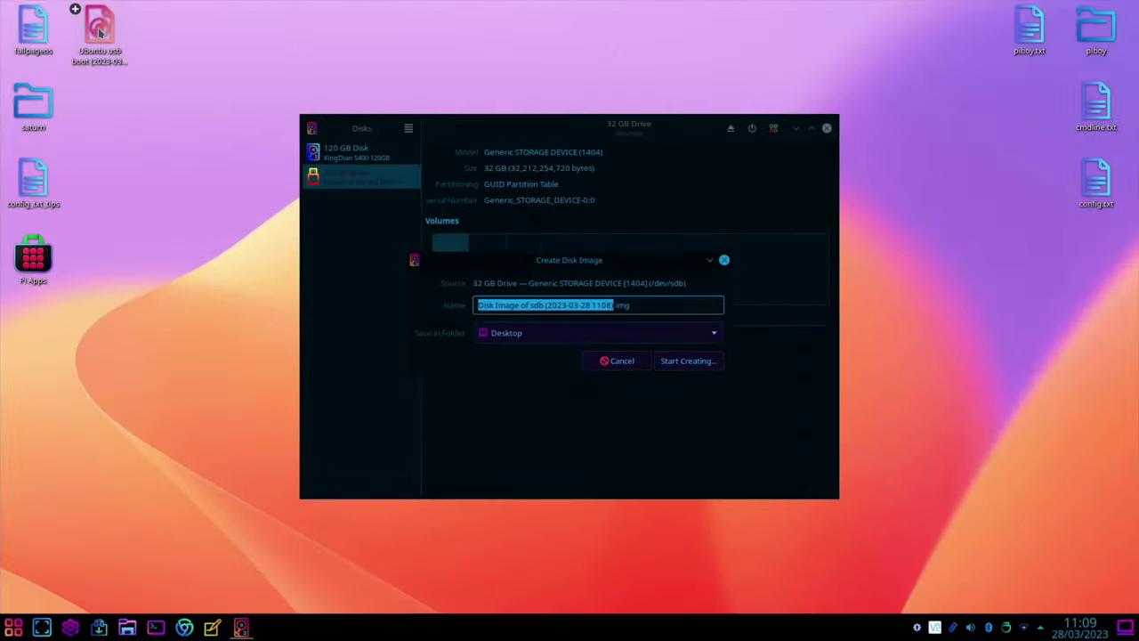
pyautogui.click(723, 260)
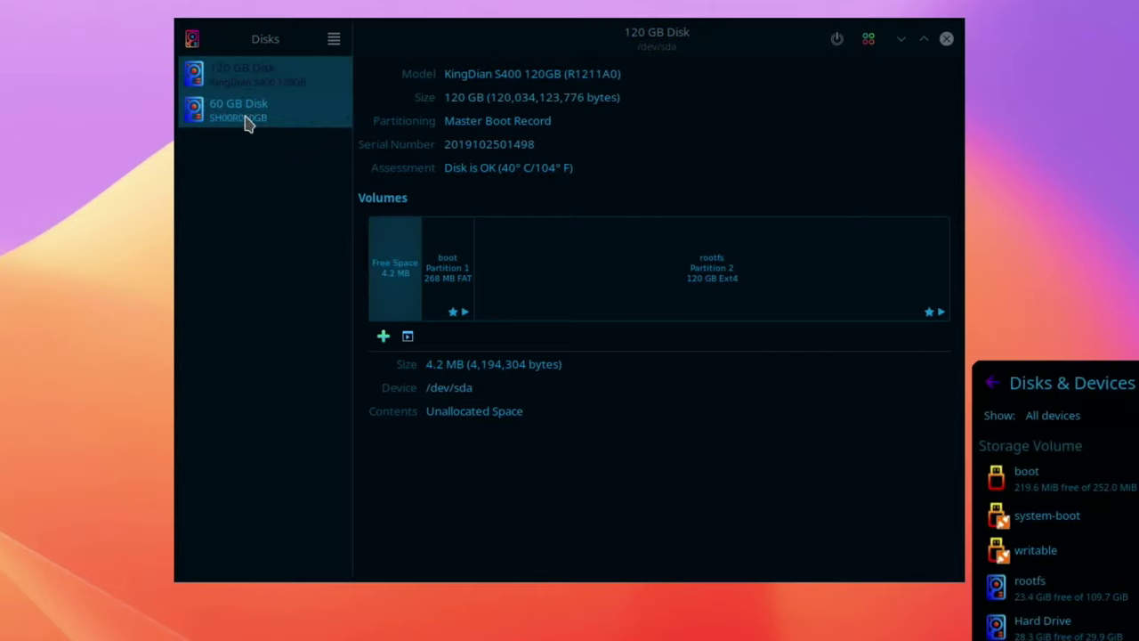
pyautogui.click(247, 121)
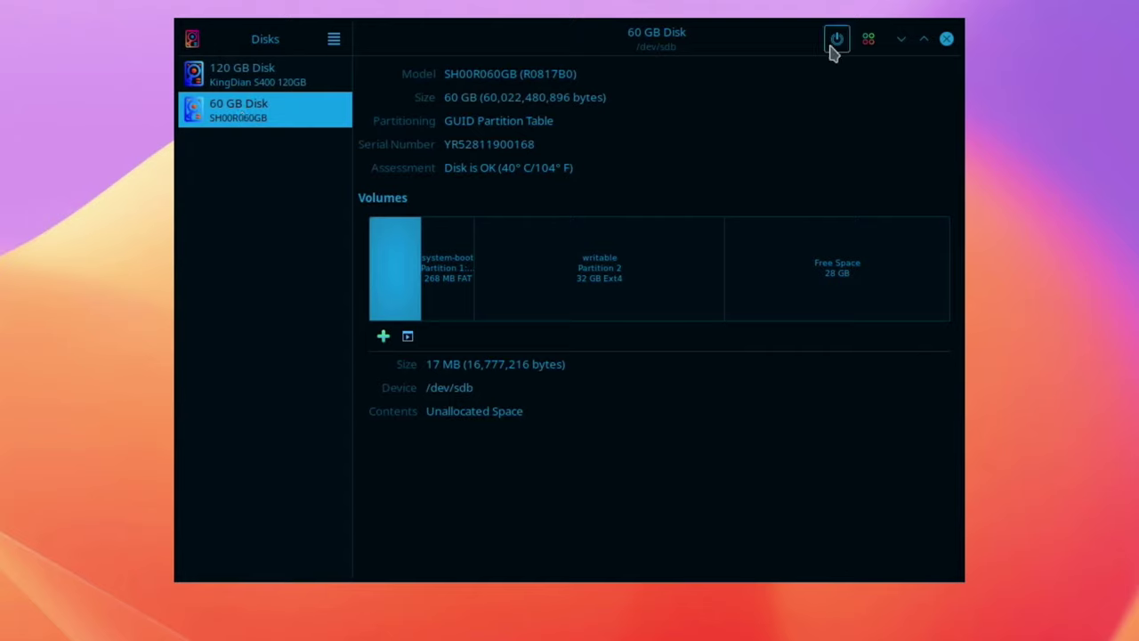
pyautogui.click(868, 40)
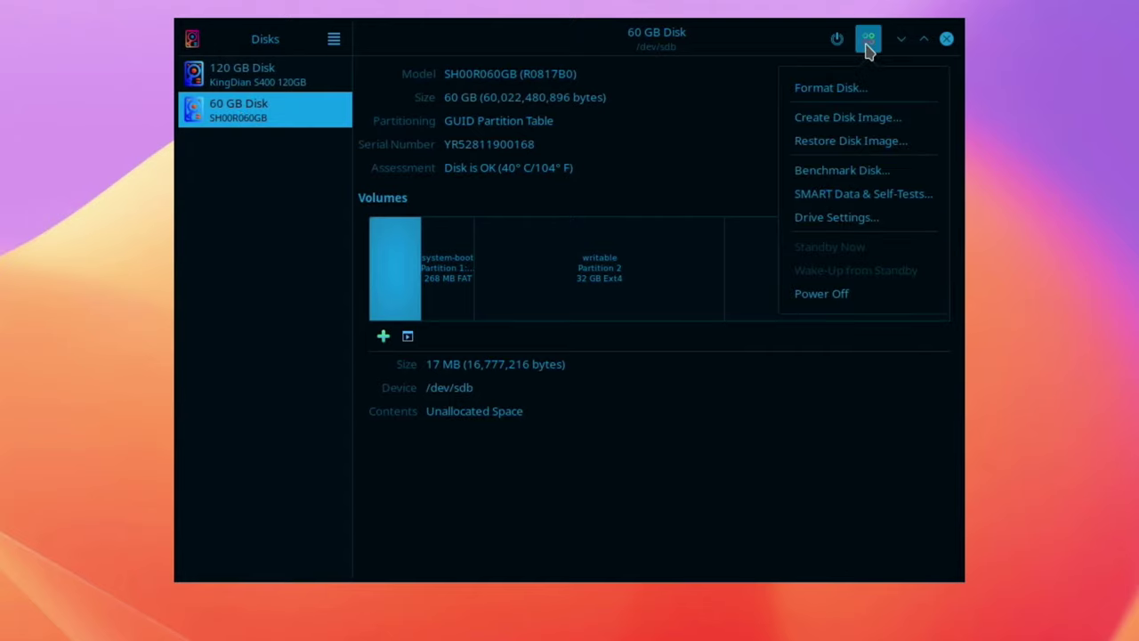
pyautogui.click(856, 142)
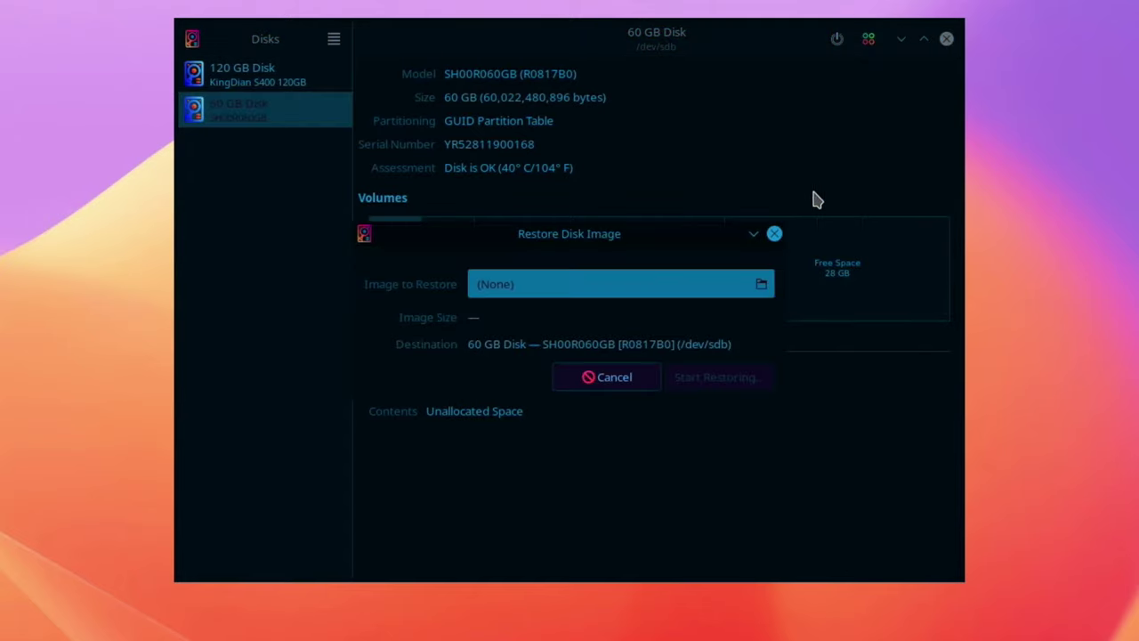
pyautogui.click(755, 291)
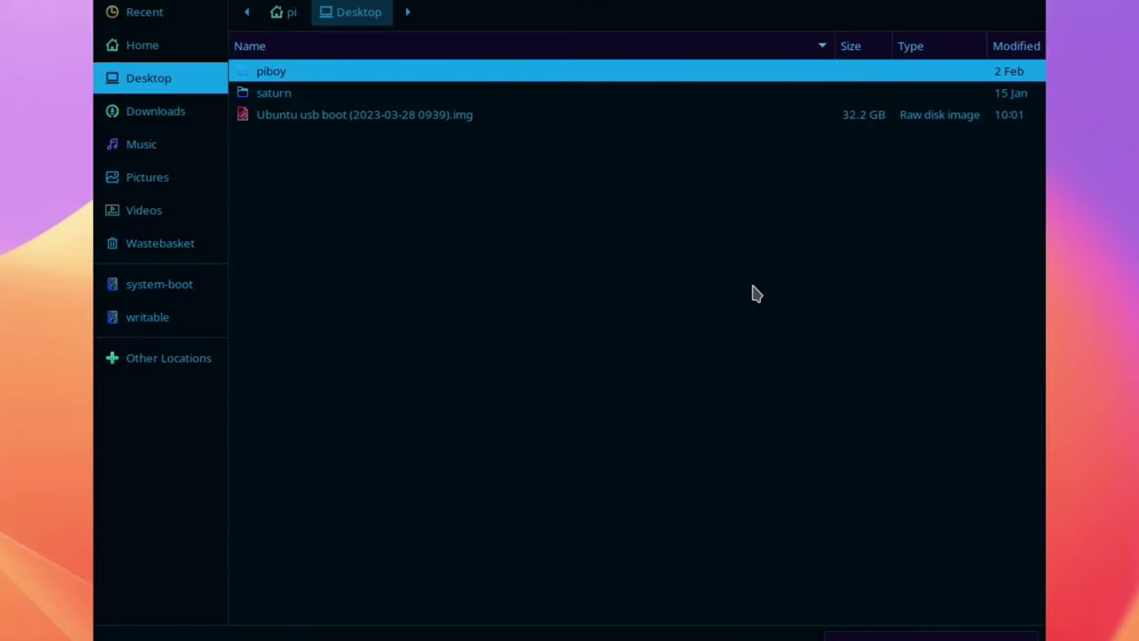
pyautogui.click(409, 116)
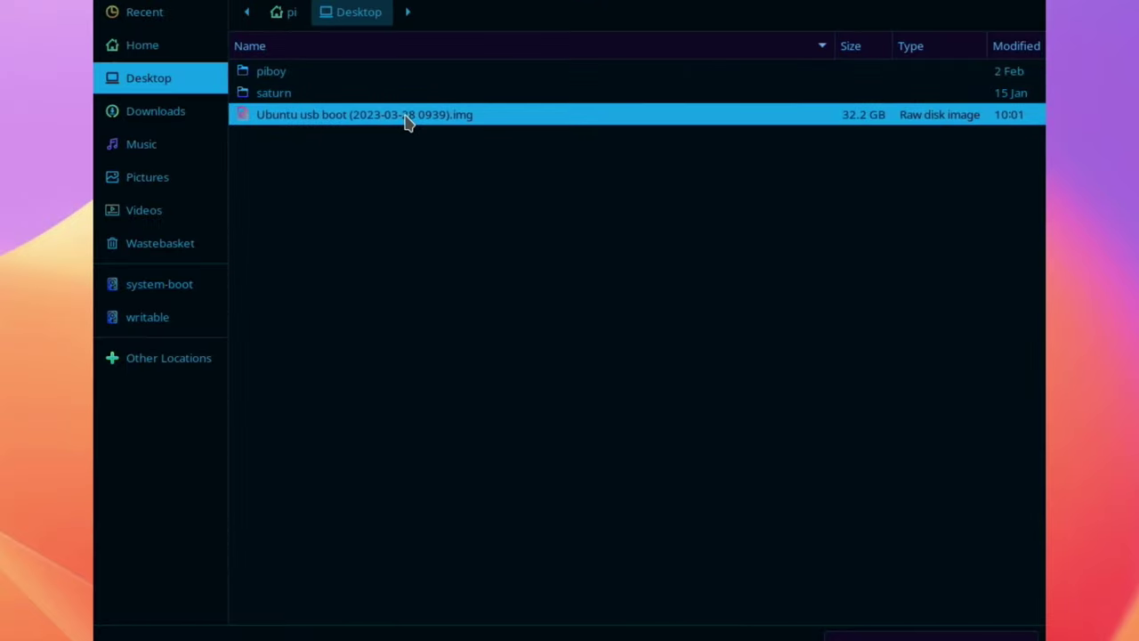
pyautogui.press('Return')
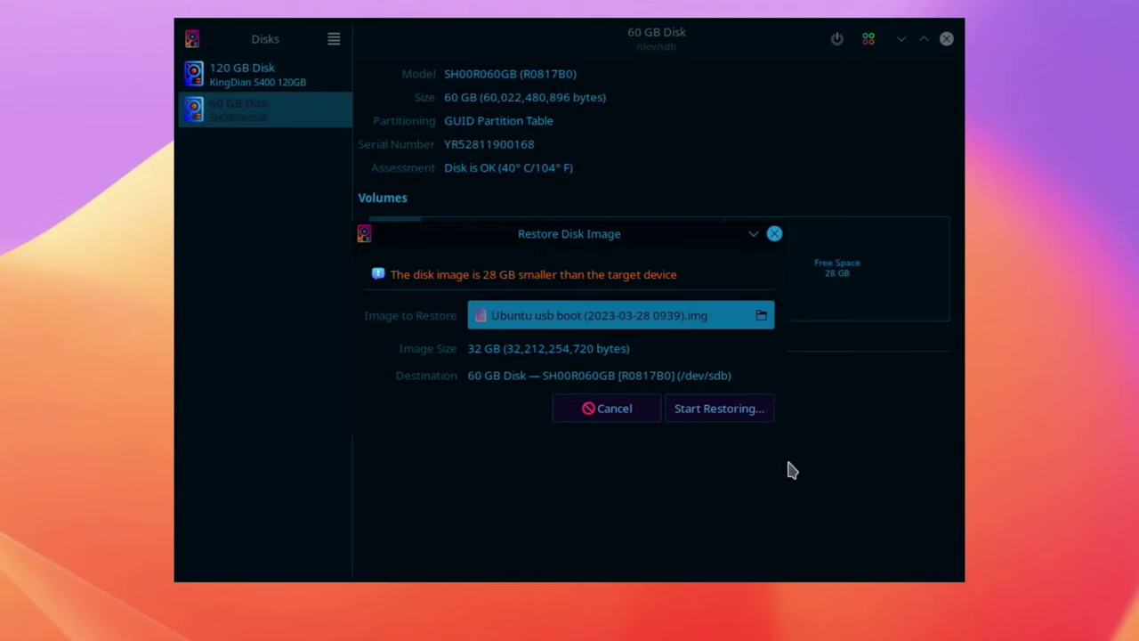
# Step: Start restoring, confirm overwriting the disk, and authenticate
pyautogui.click(732, 414)
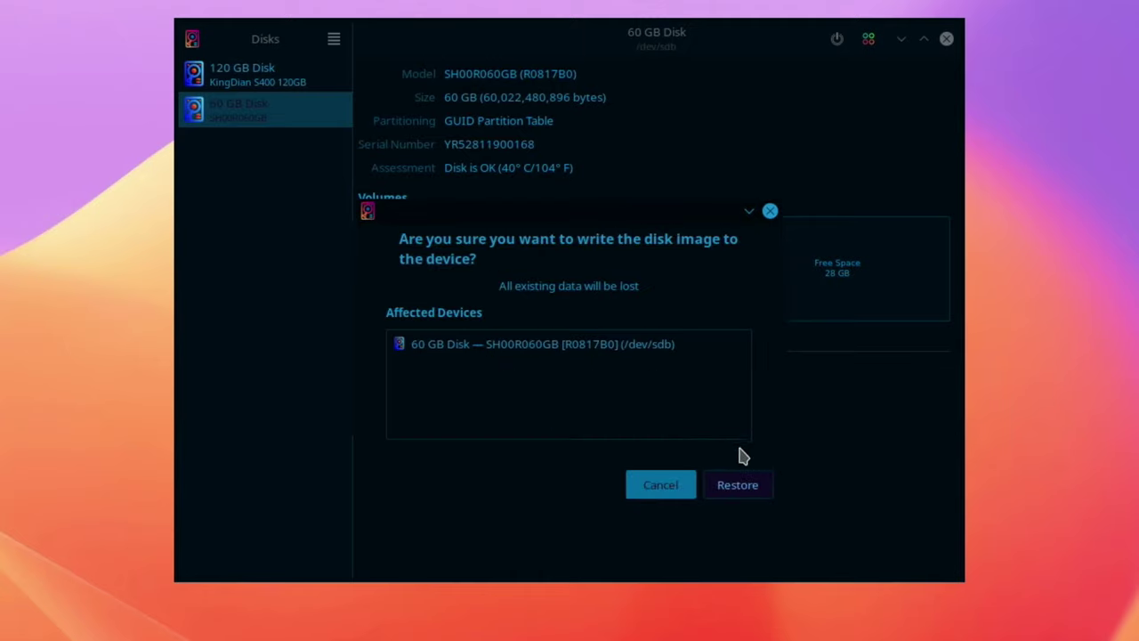
pyautogui.click(749, 485)
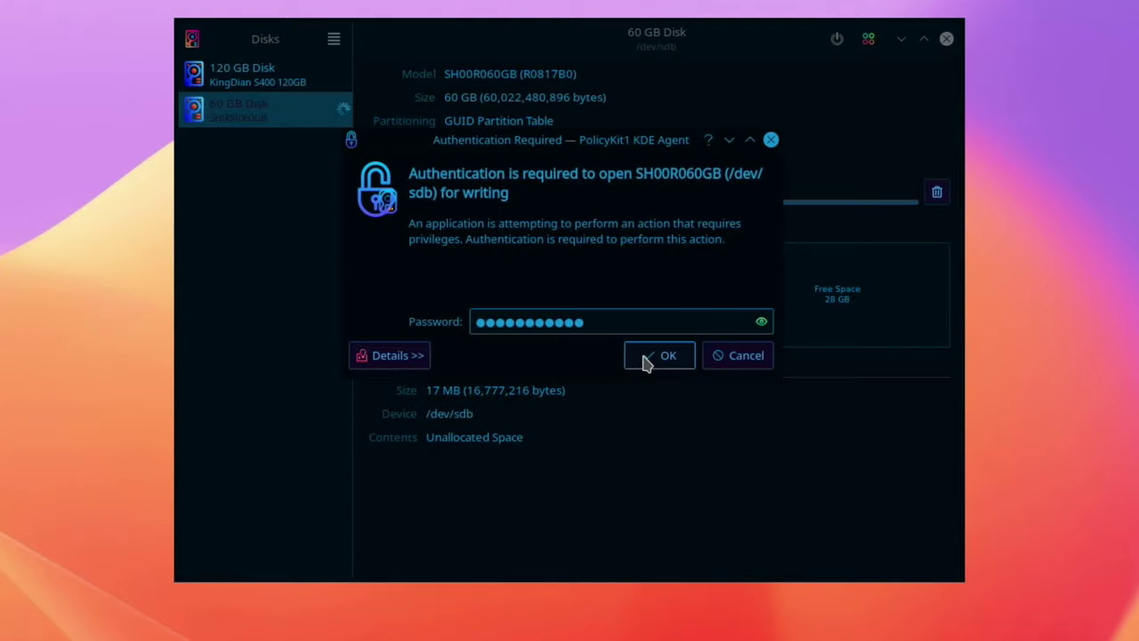
pyautogui.click(647, 359)
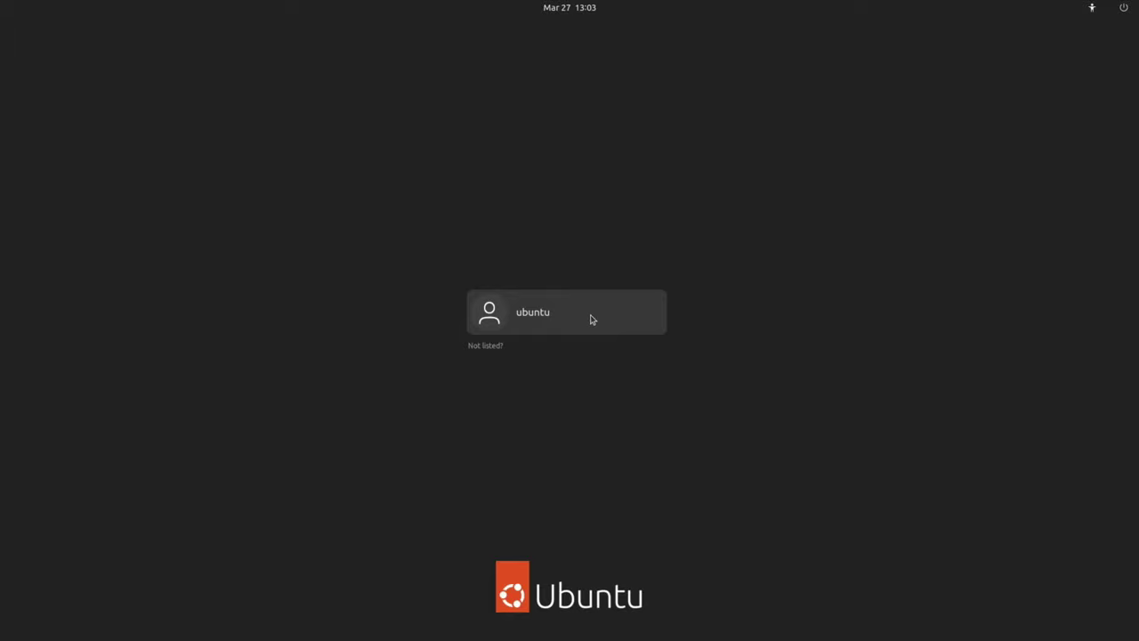
# Step: Log in with the account password and bring up the Activities overview
pyautogui.click(591, 318)
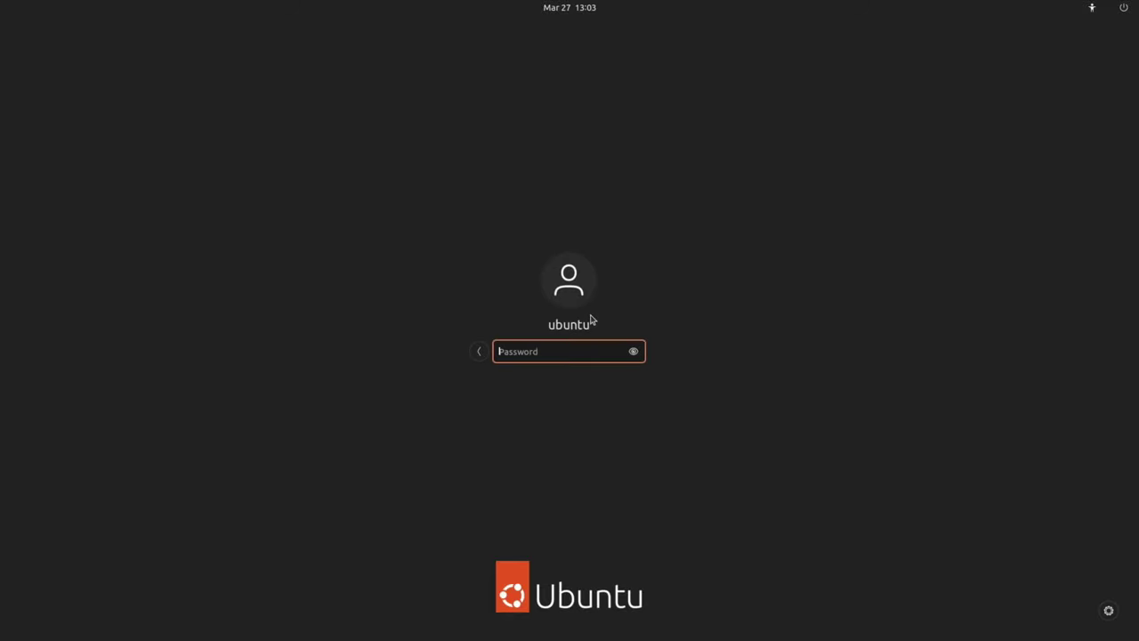
pyautogui.write('ubuntu')
pyautogui.press('Return')
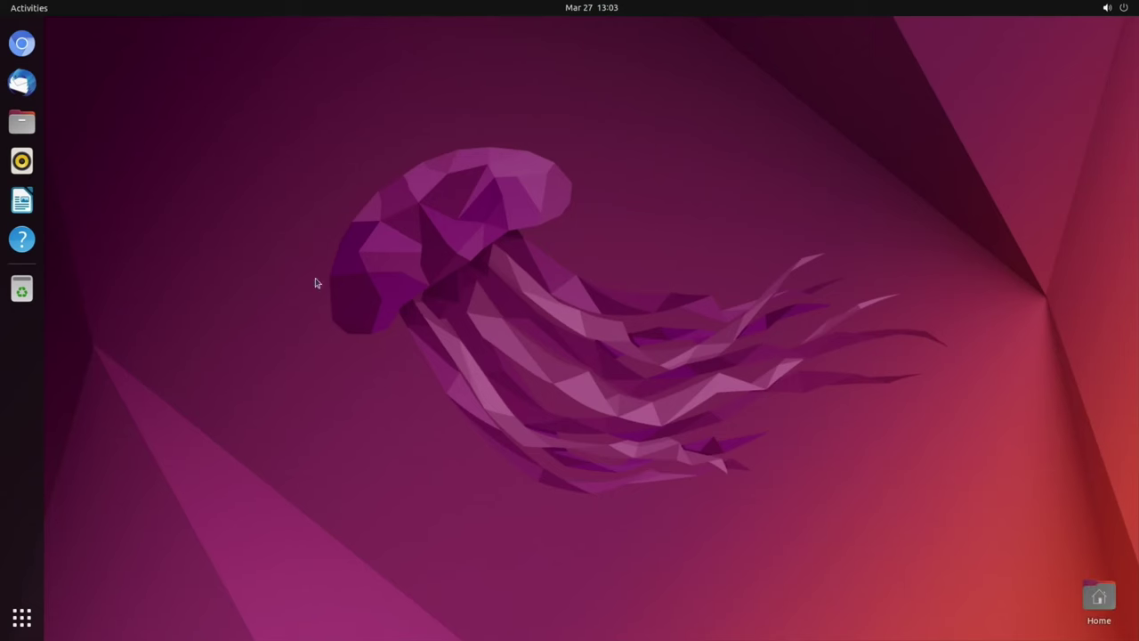
pyautogui.press('super')
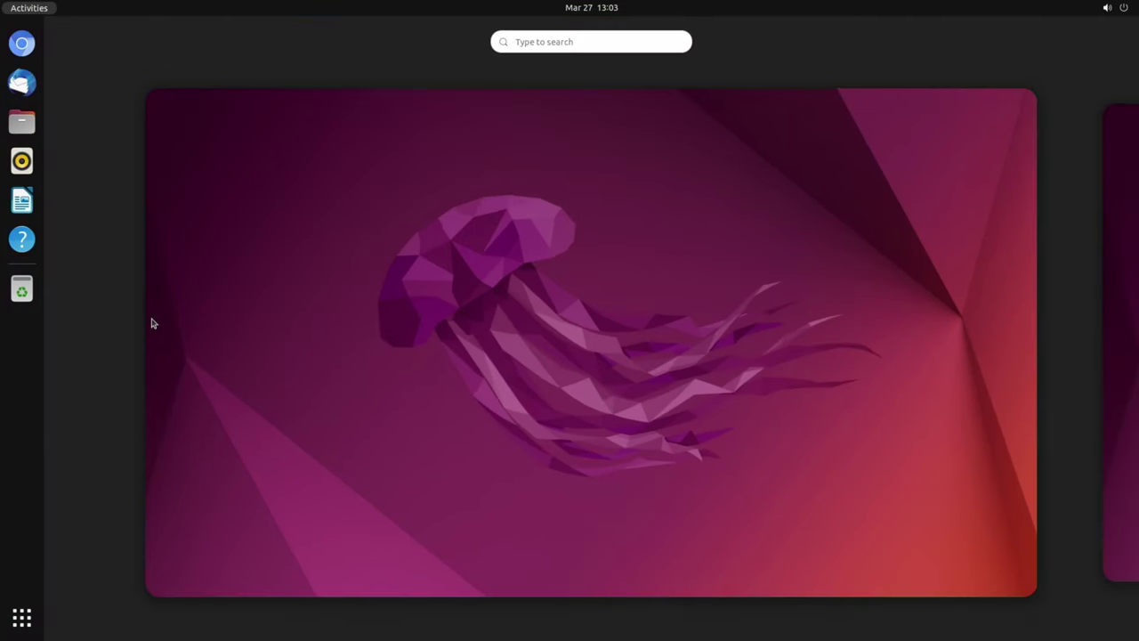
pyautogui.press('super')
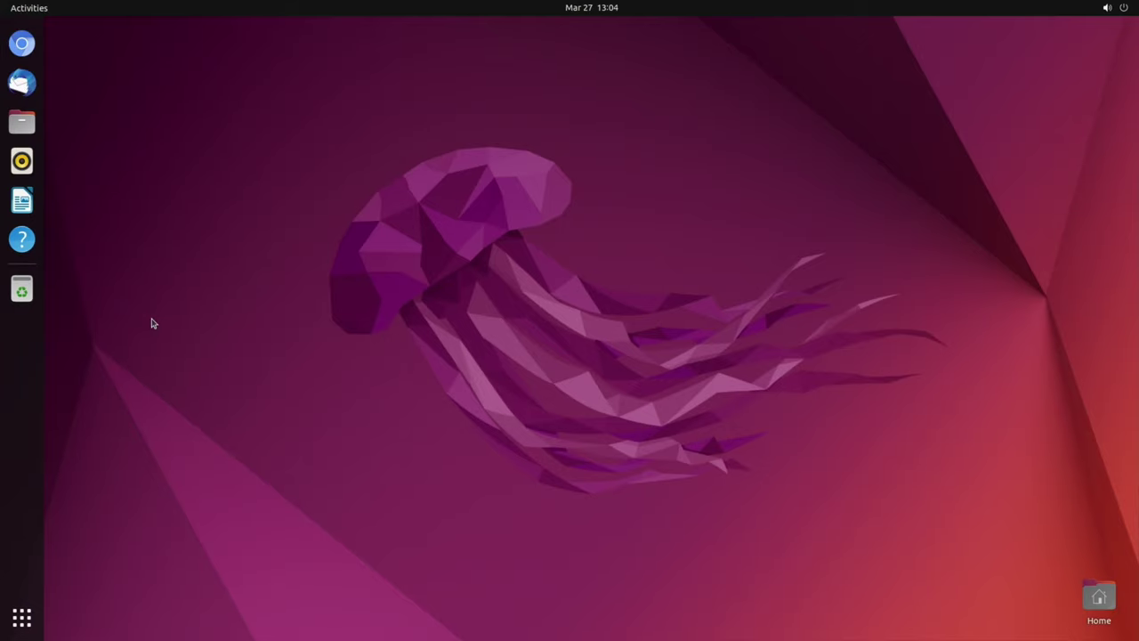
pyautogui.press('super')
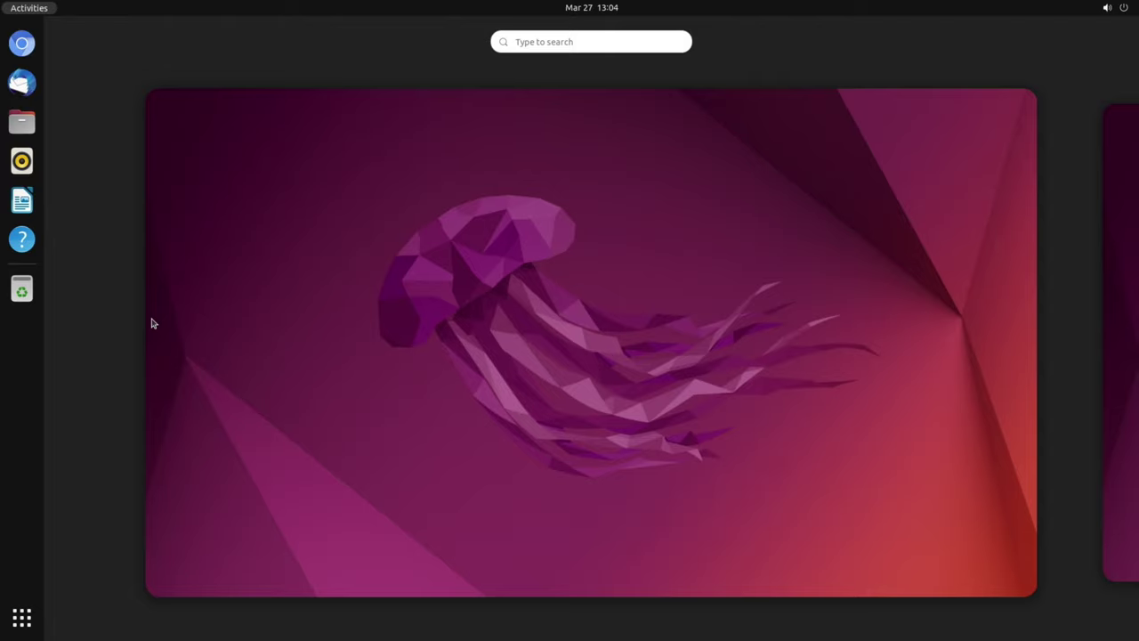